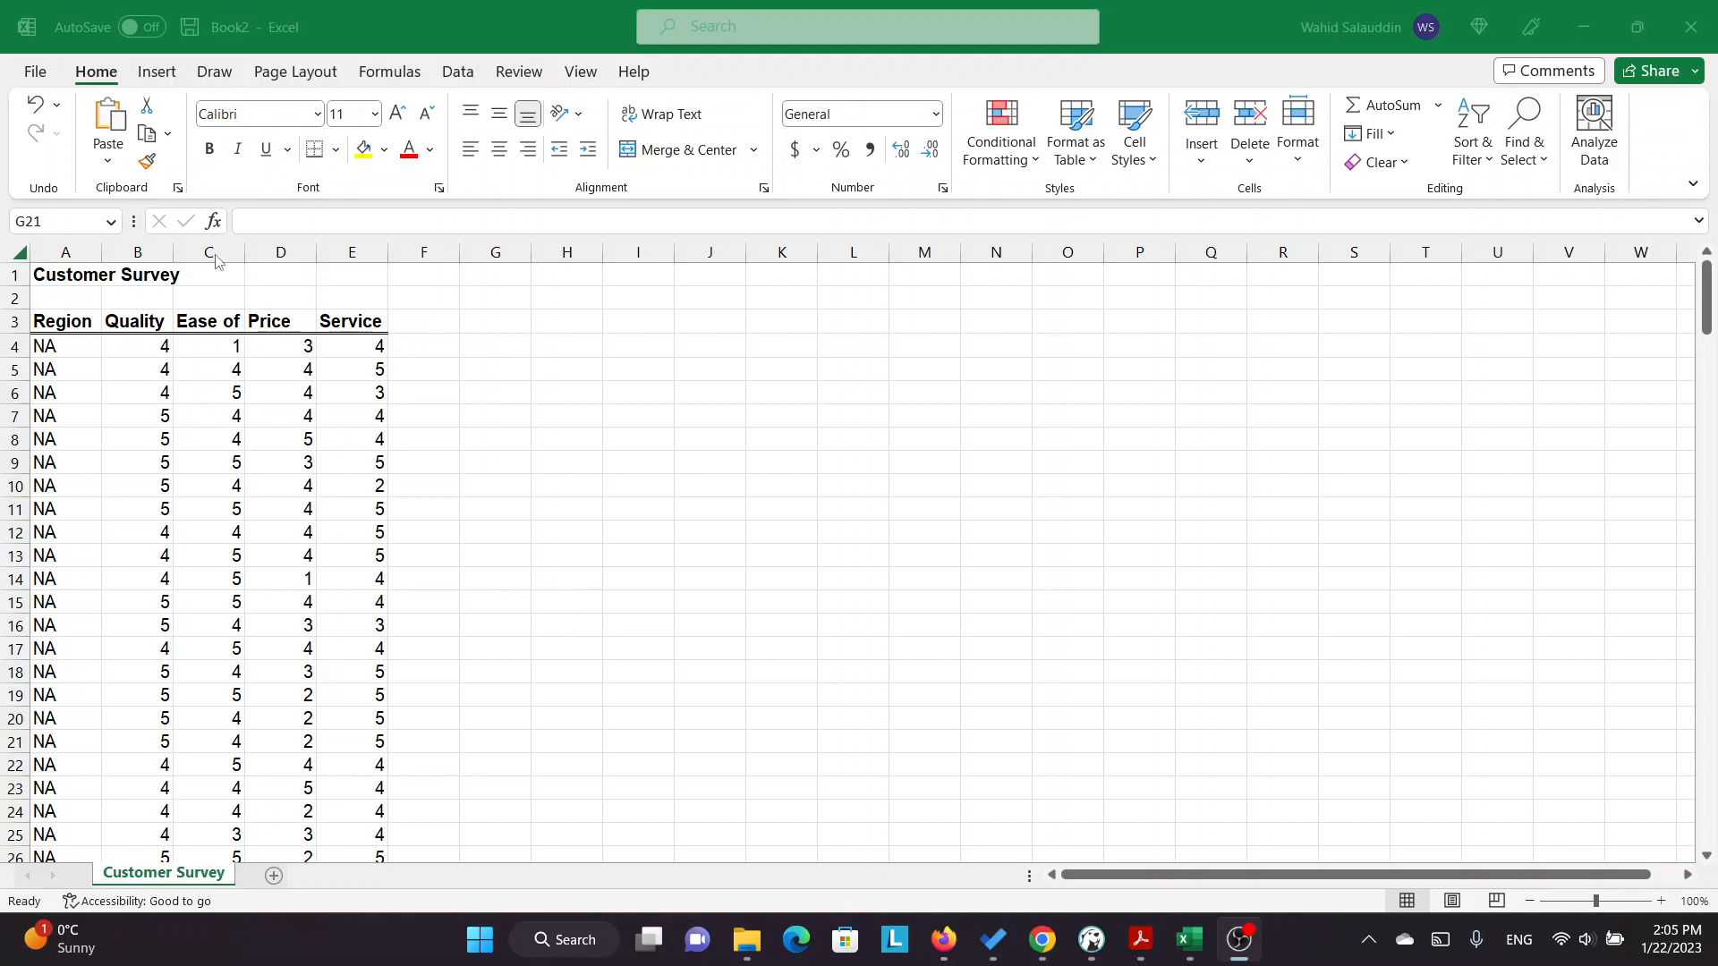
Autofit column C of the customer survey data so the full Ease of Use heading fits.
{"action": "left_click", "coordinate": [244, 257]}
{"action": "double_click", "coordinate": [244, 256]}
{"action": "left_click", "coordinate": [535, 440]}
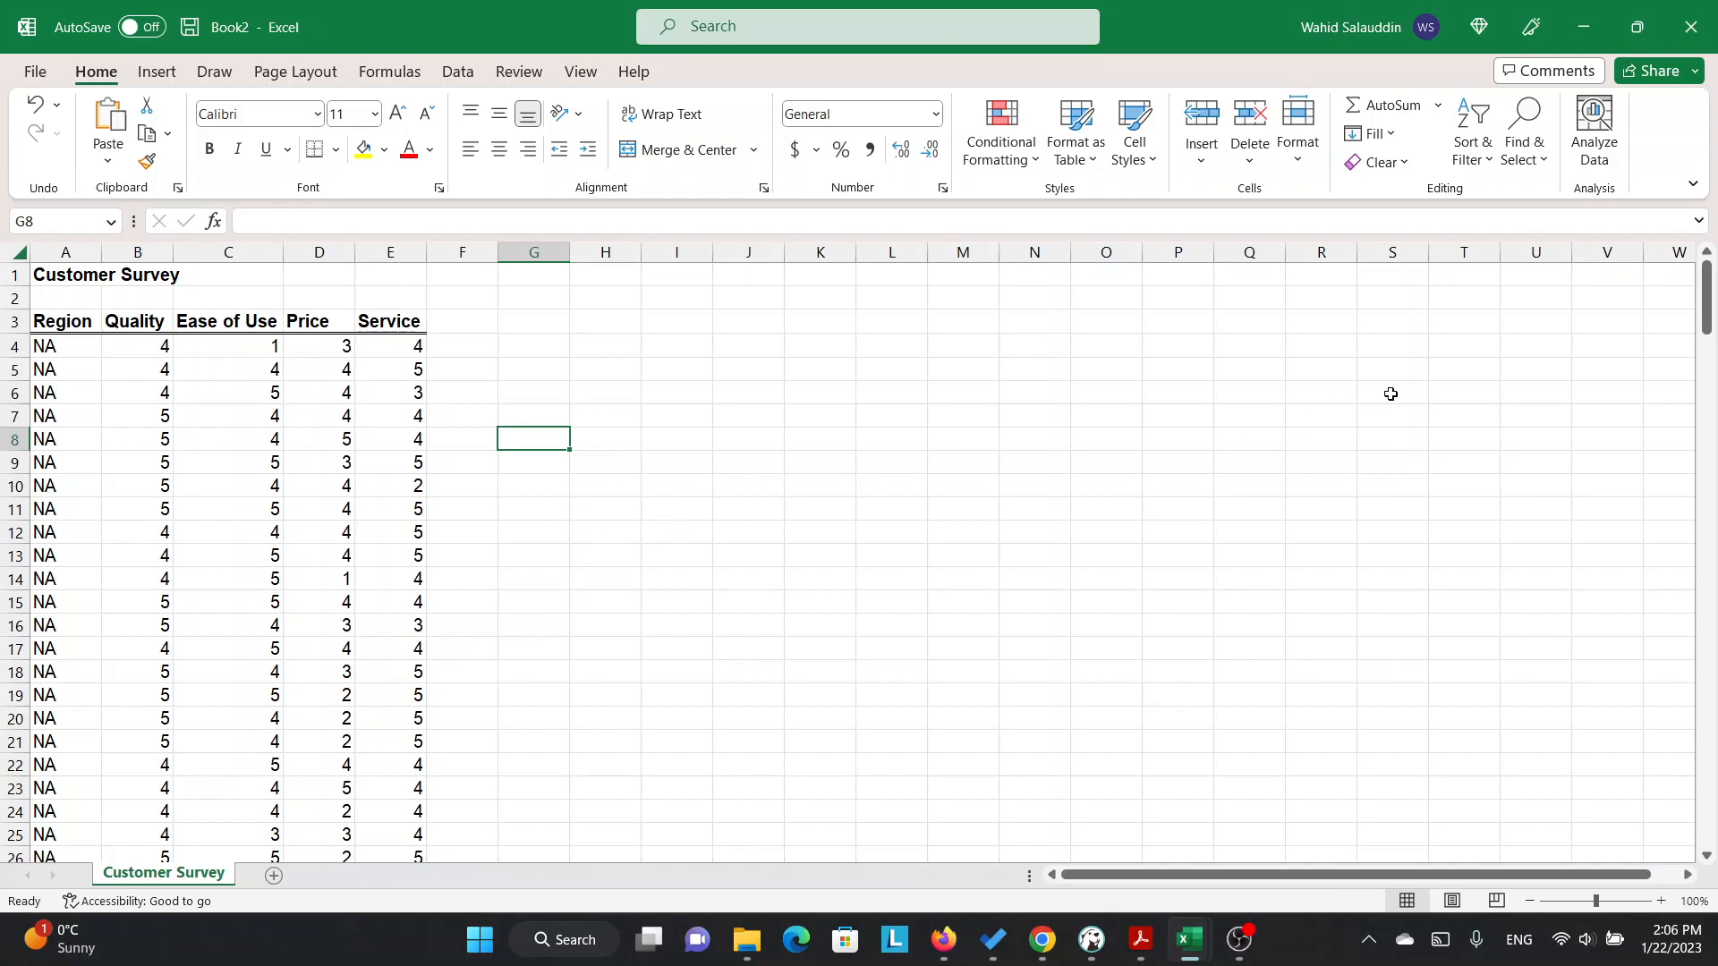
Open the Anova: Single Factor tool from the data analysis tools.
{"action": "key", "text": "alt"}
{"action": "key", "text": "a"}
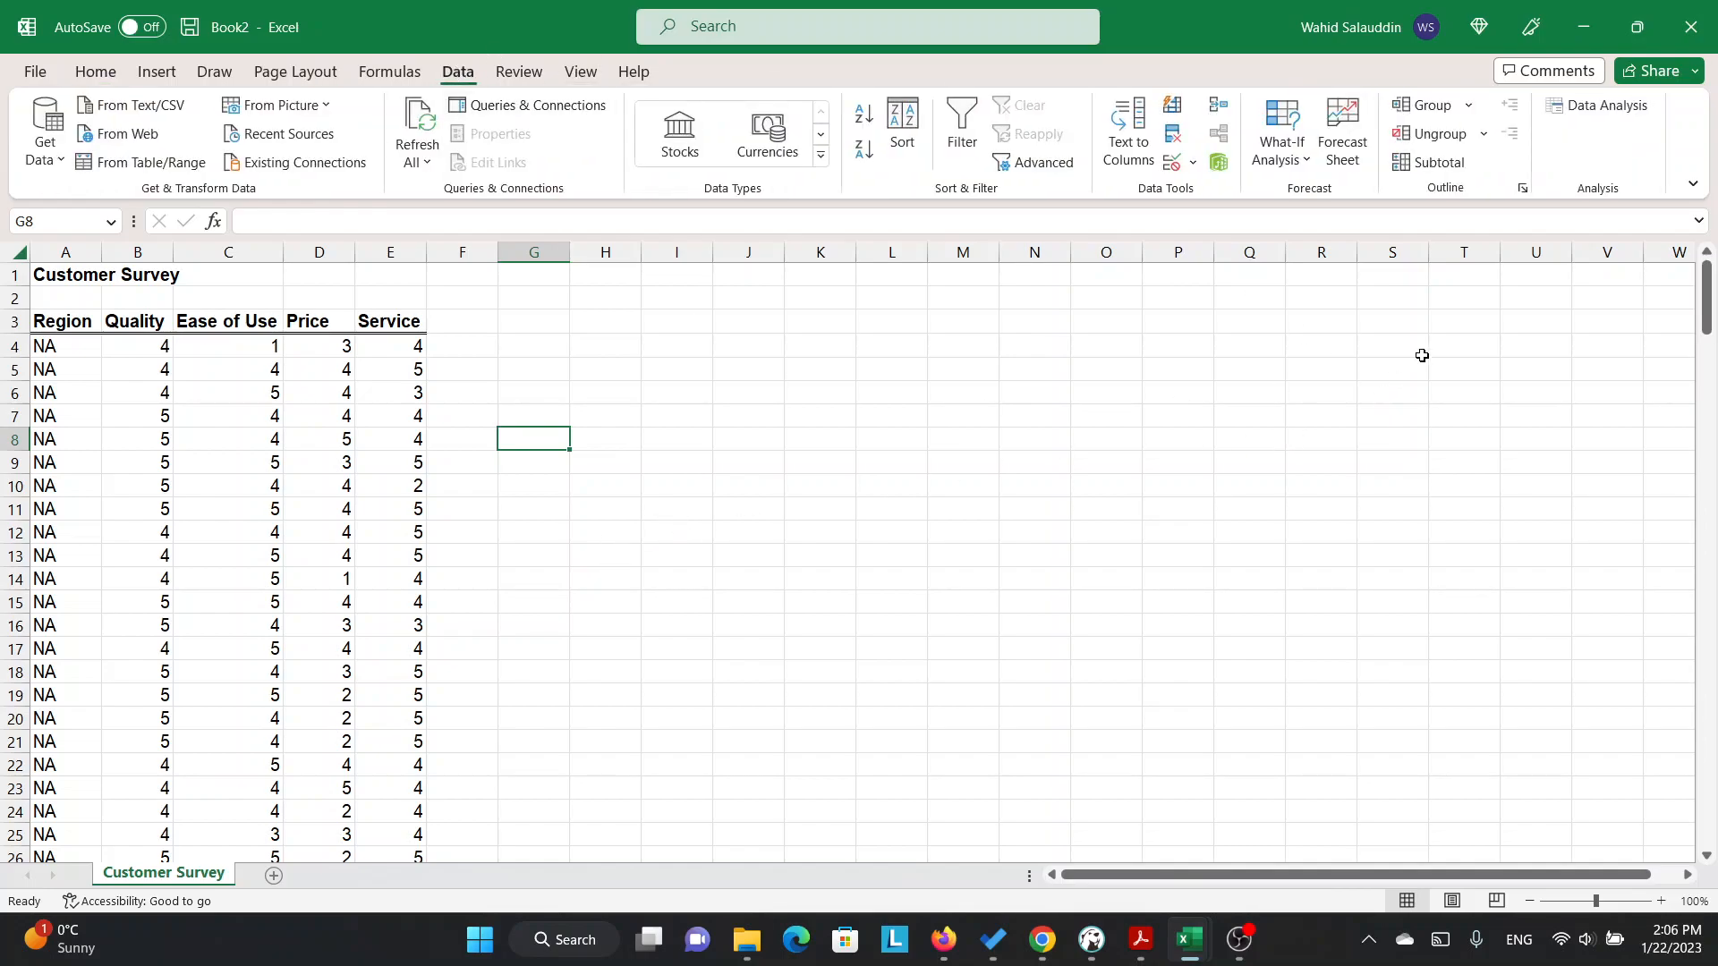
{"action": "left_click", "coordinate": [1606, 107]}
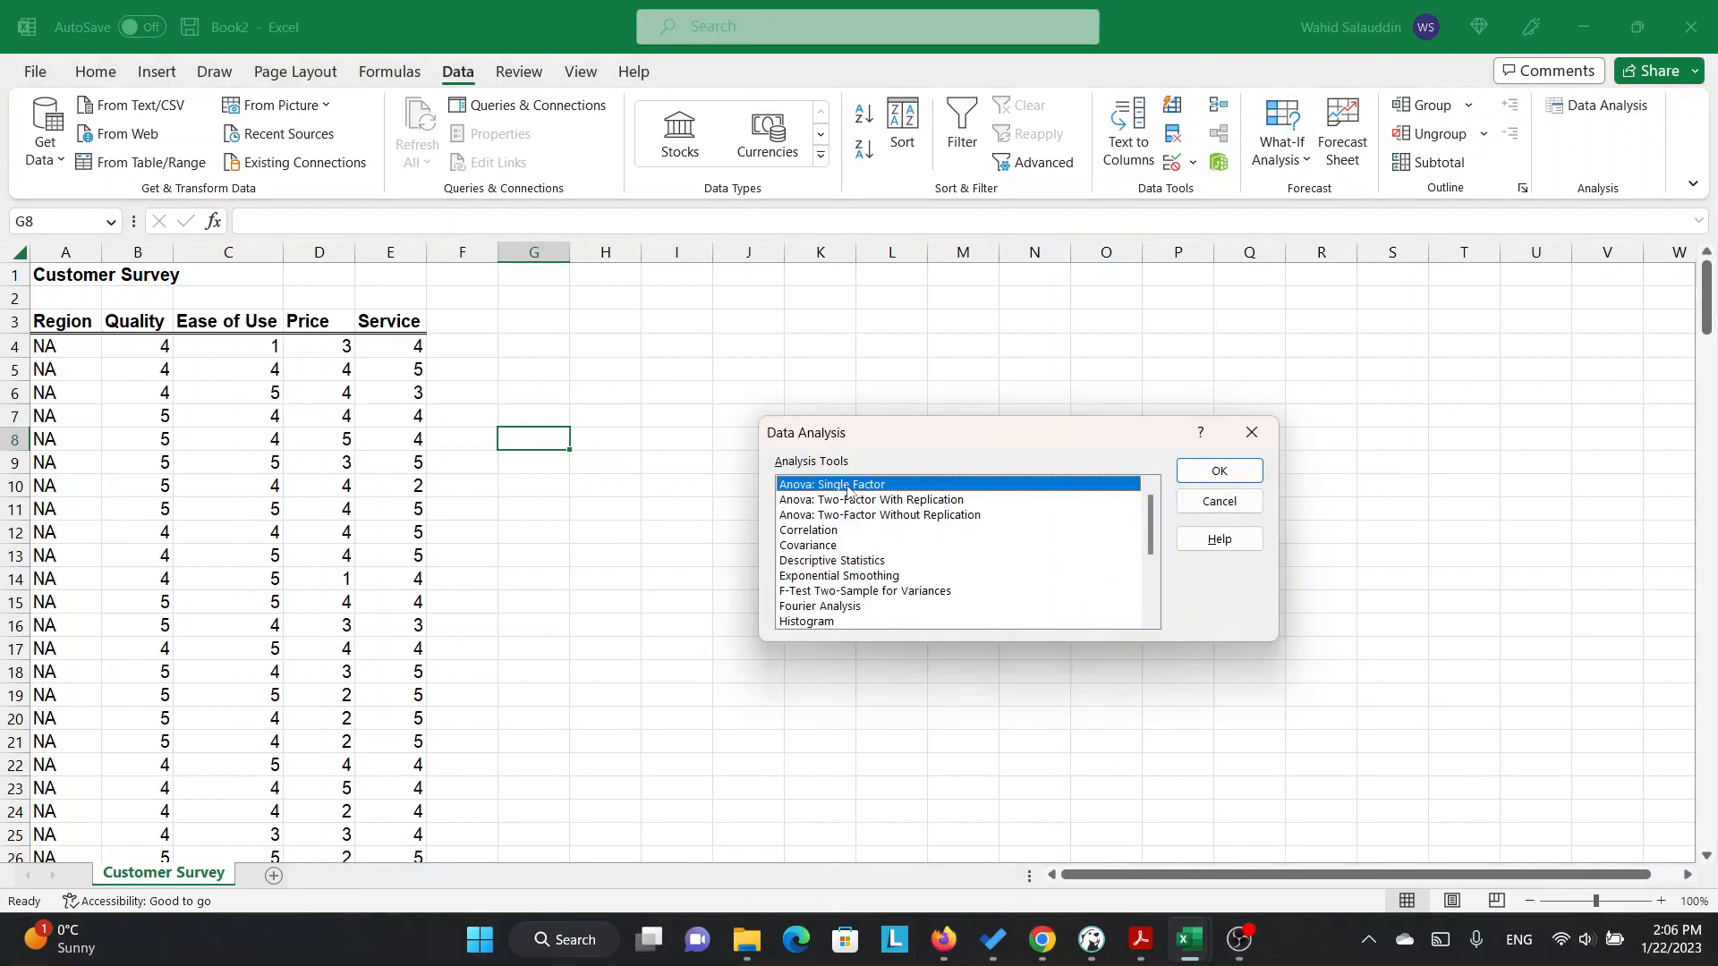
{"action": "left_click", "coordinate": [1209, 472]}
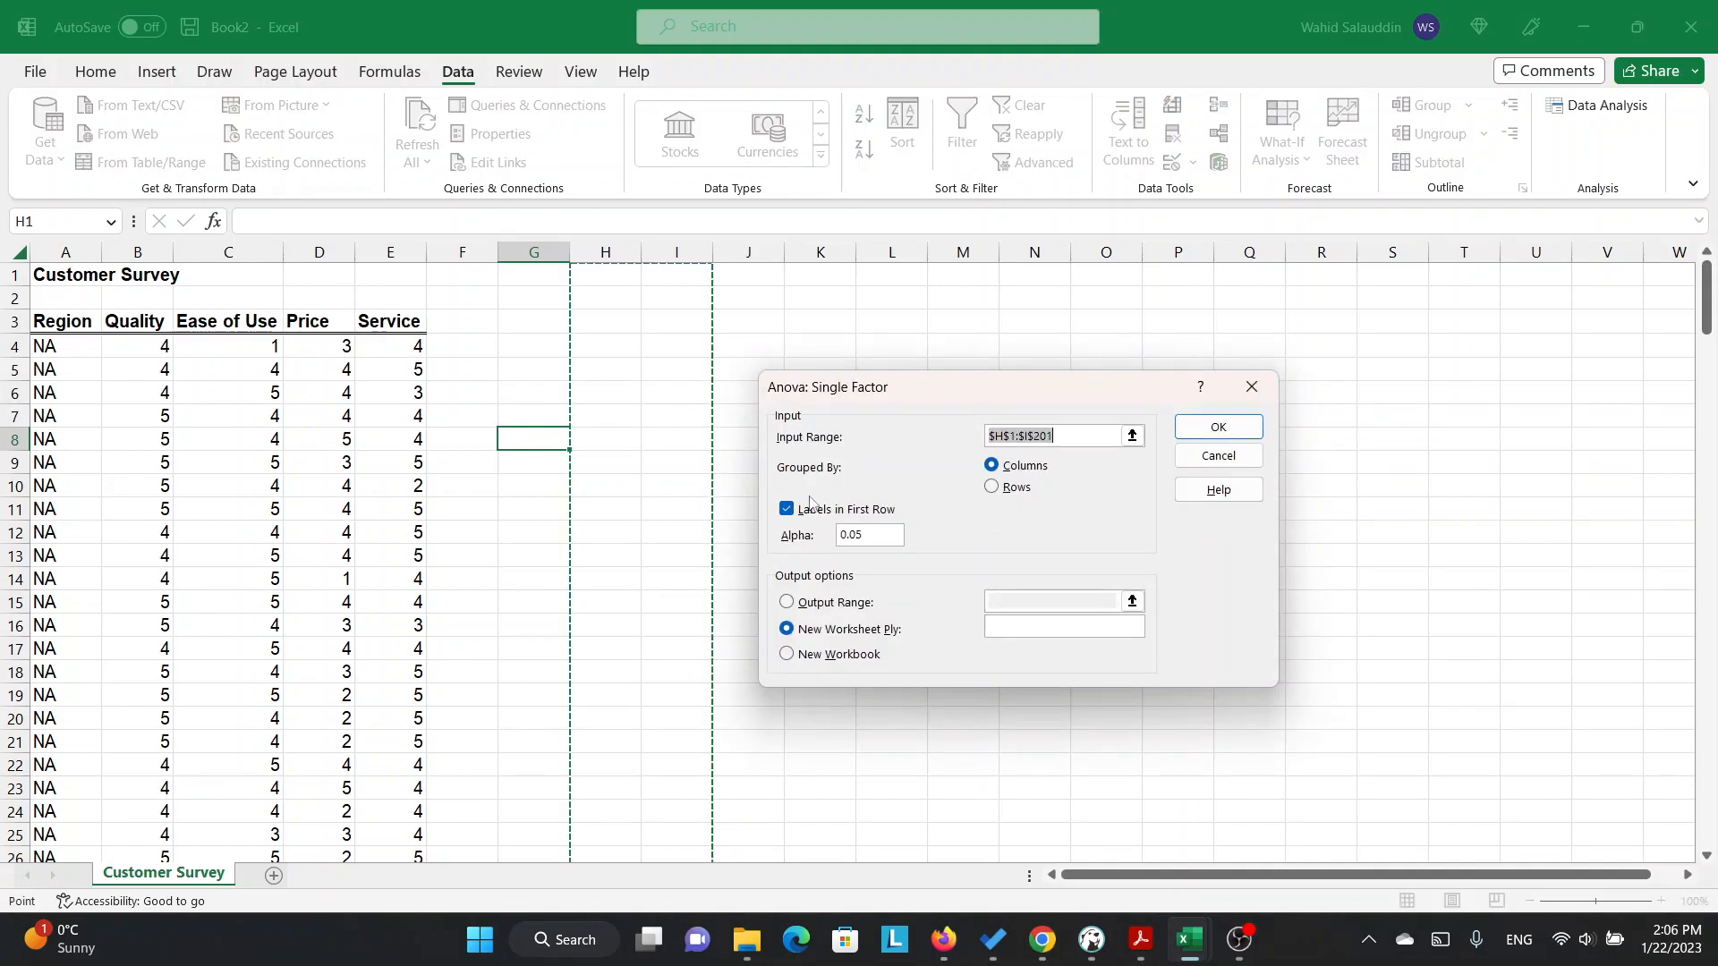
Set the Anova input range to the four rating columns with their headings, $B$3:$E$203.
{"action": "left_click", "coordinate": [154, 322]}
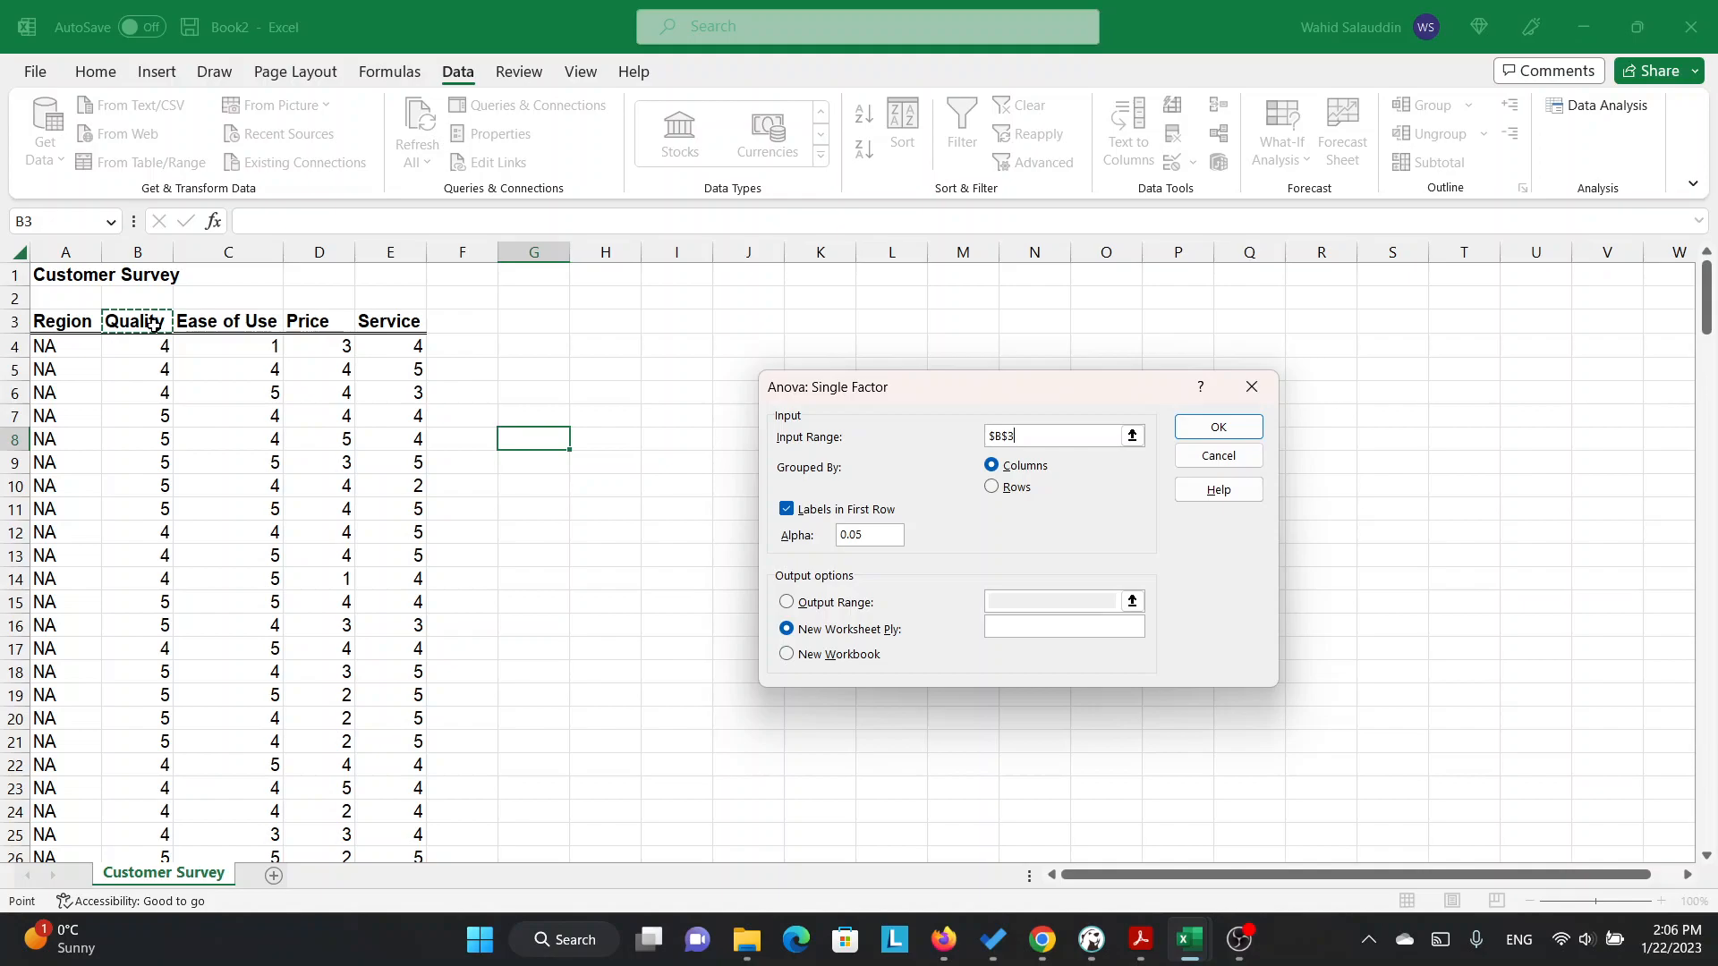
{"action": "left_click", "coordinate": [376, 324]}
{"action": "left_click", "coordinate": [153, 324]}
{"action": "key", "text": "shift+Right"}
{"action": "key", "text": "shift+Right"}
{"action": "key", "text": "shift+Right"}
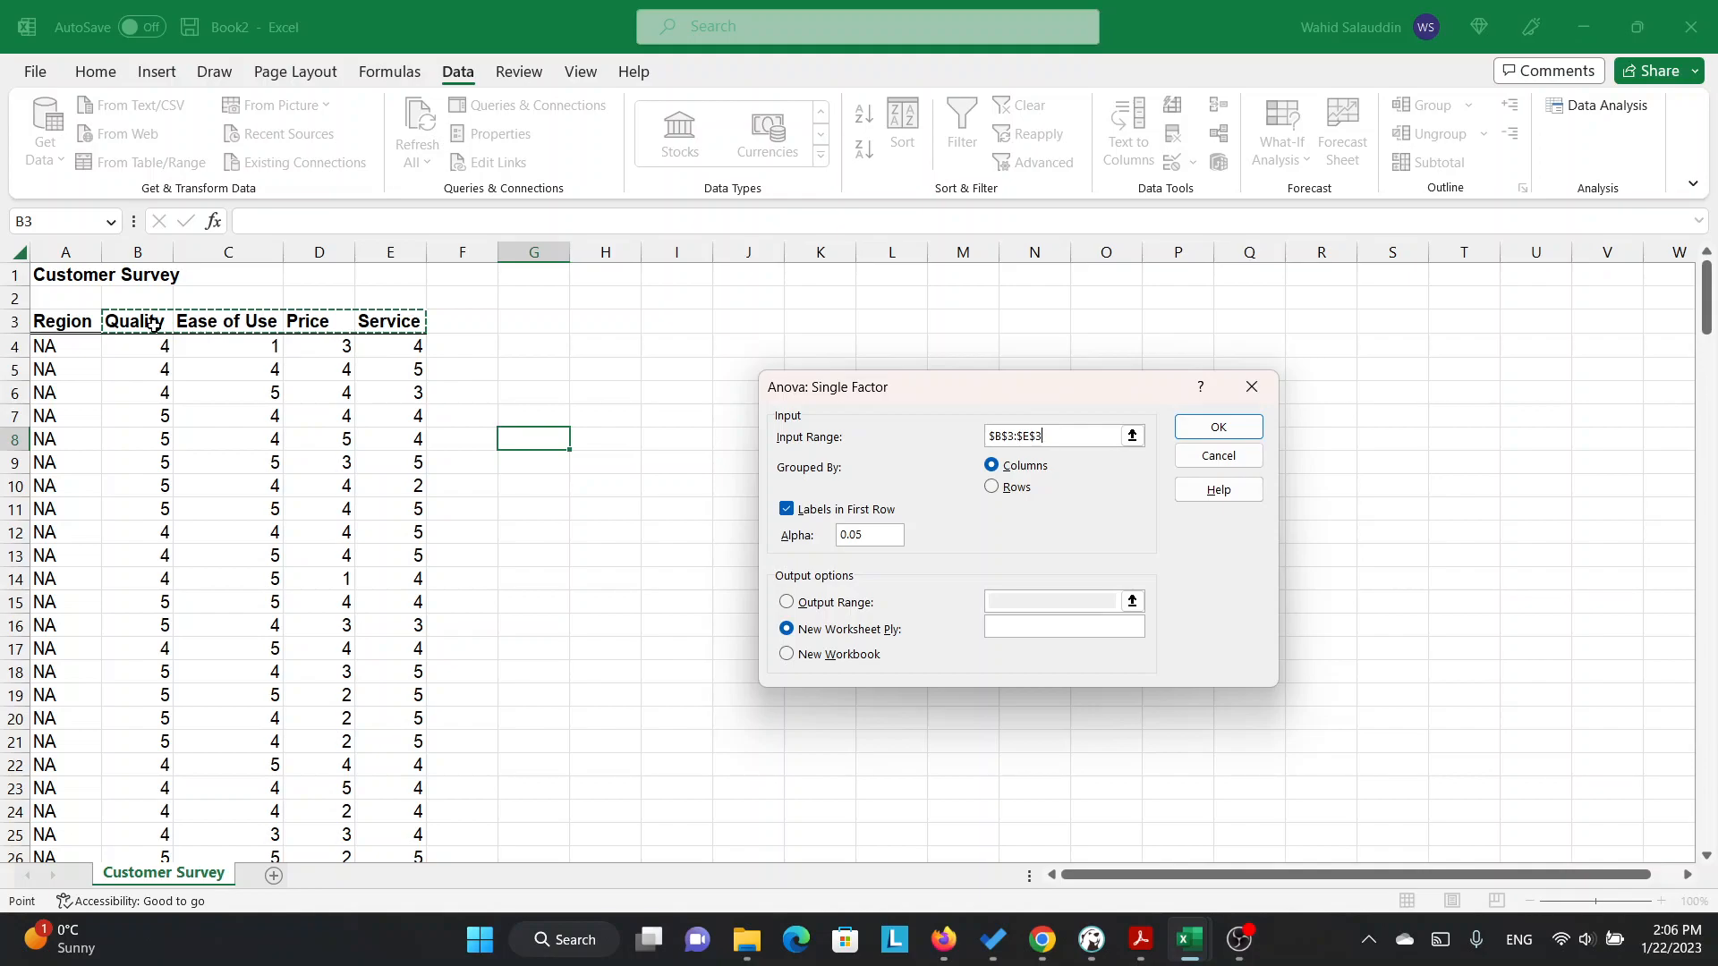
{"action": "key", "text": "ctrl+shift+Down"}
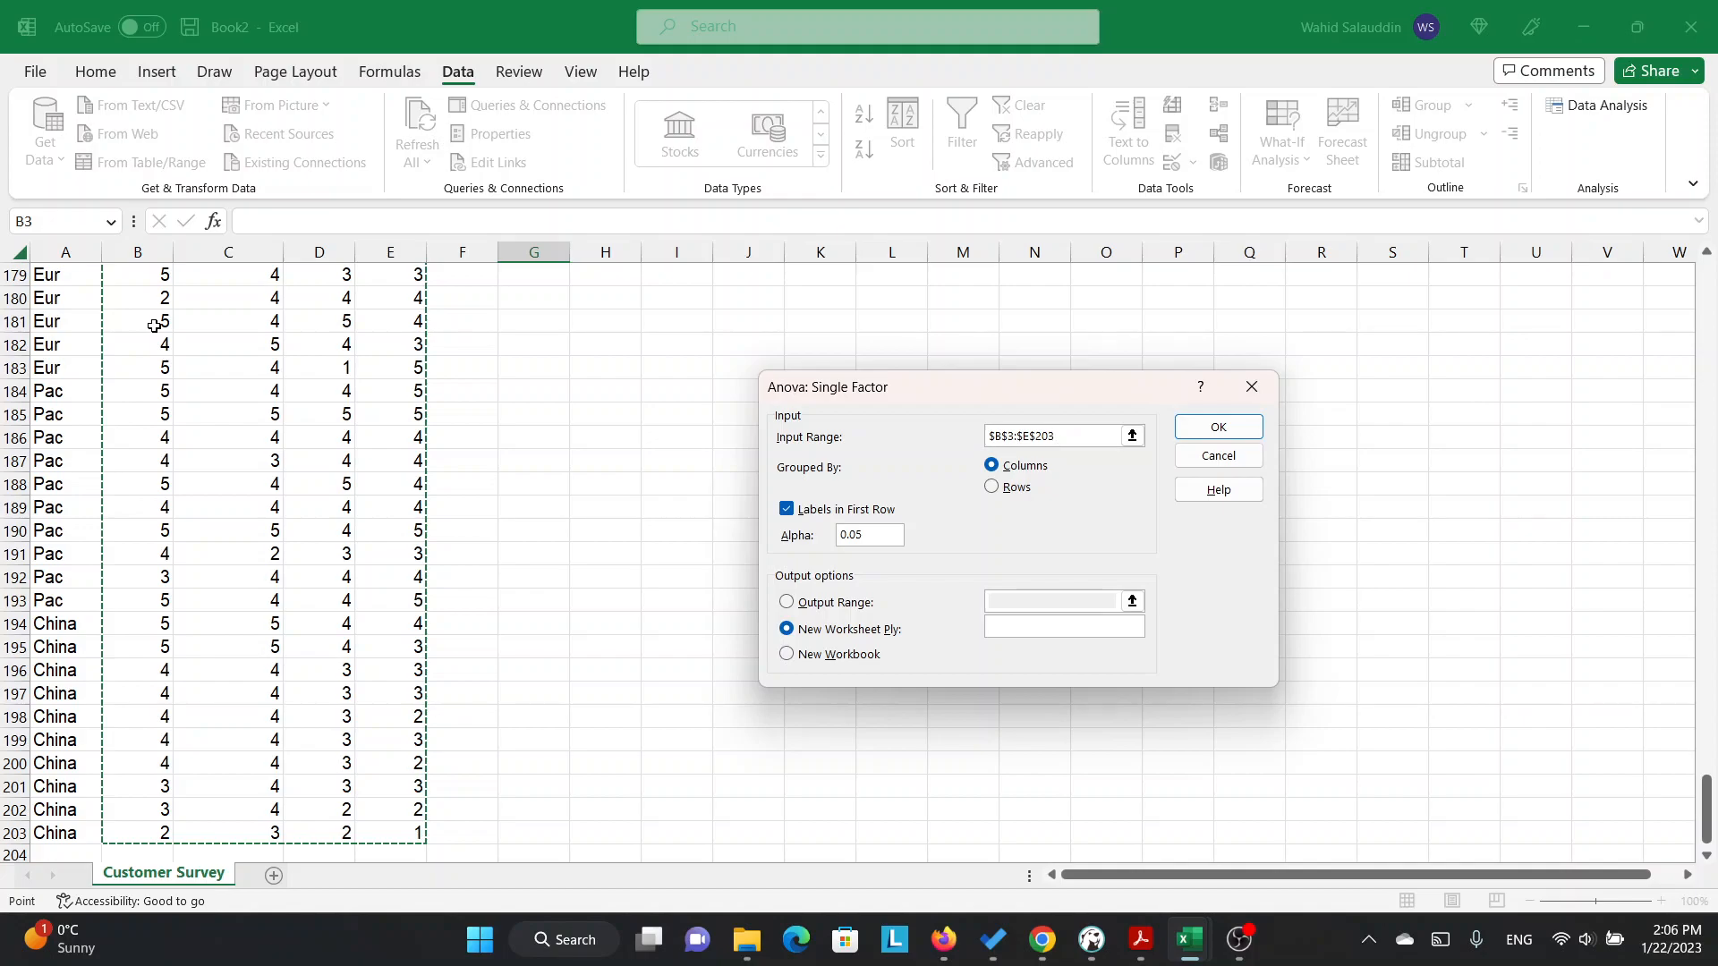
{"action": "left_click_drag", "start_coordinate": [1704, 814], "coordinate": [1705, 287]}
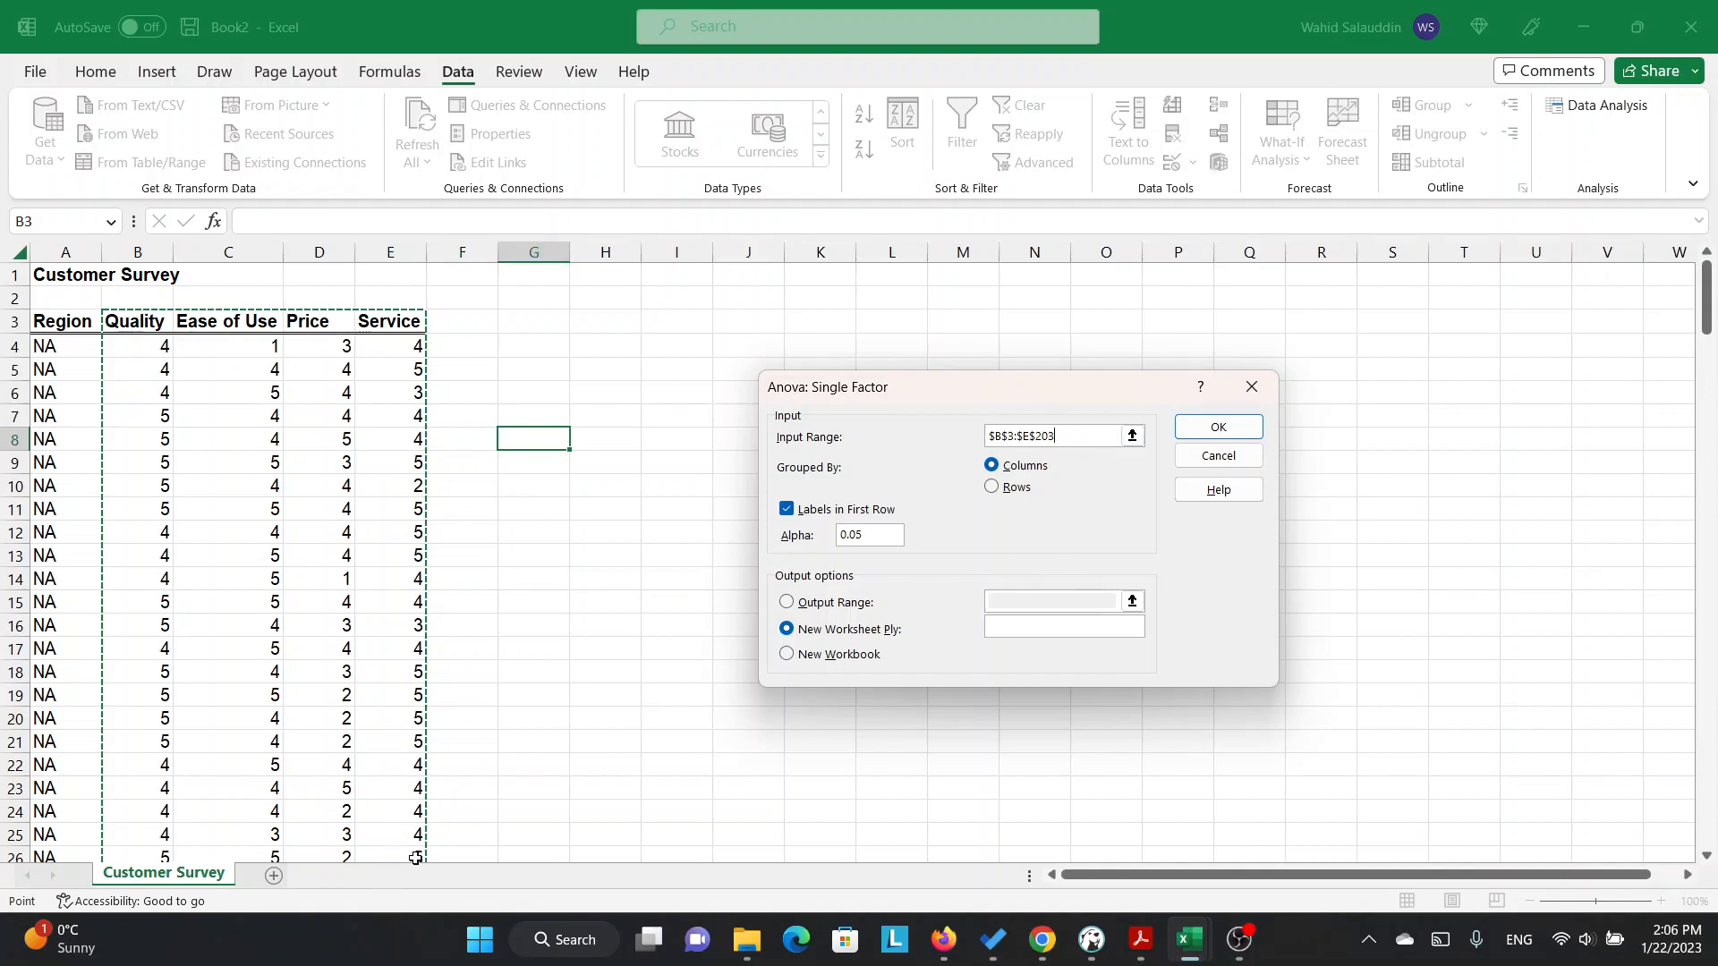
Run the Anova with labels in the first row, sending the output to a new worksheet named Anova.
{"action": "left_click", "coordinate": [787, 509]}
{"action": "left_click", "coordinate": [787, 509]}
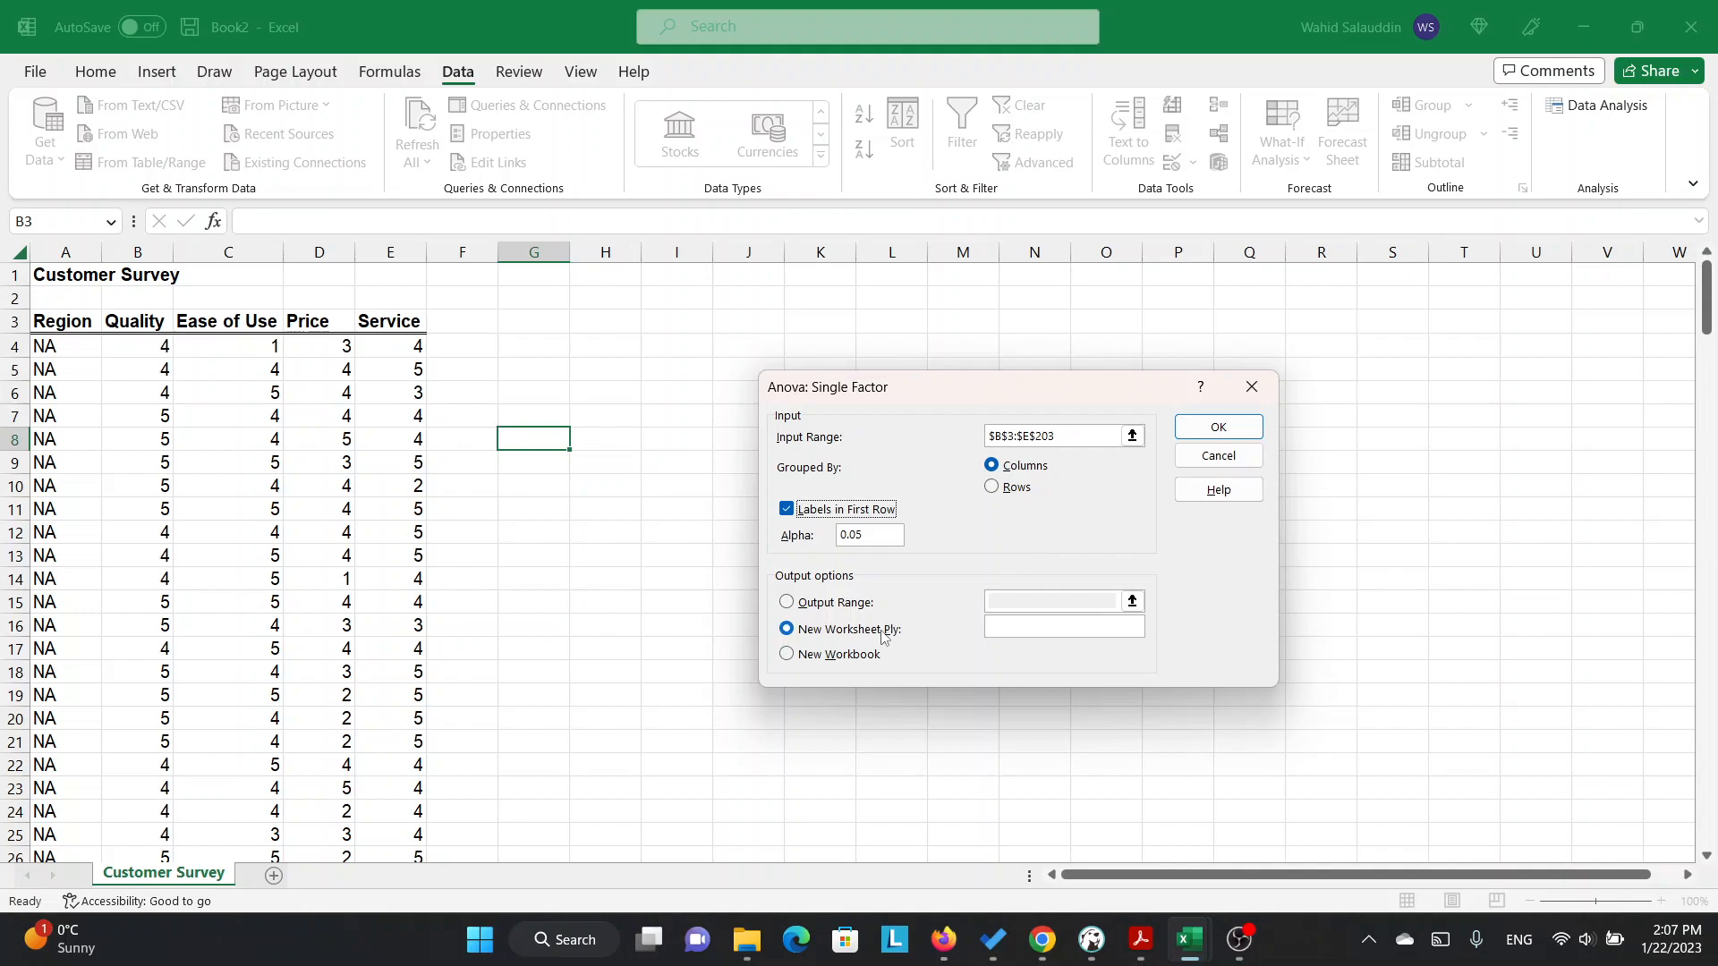
{"action": "left_click", "coordinate": [999, 630]}
{"action": "type", "text": "Anova"}
{"action": "left_click", "coordinate": [1235, 430]}
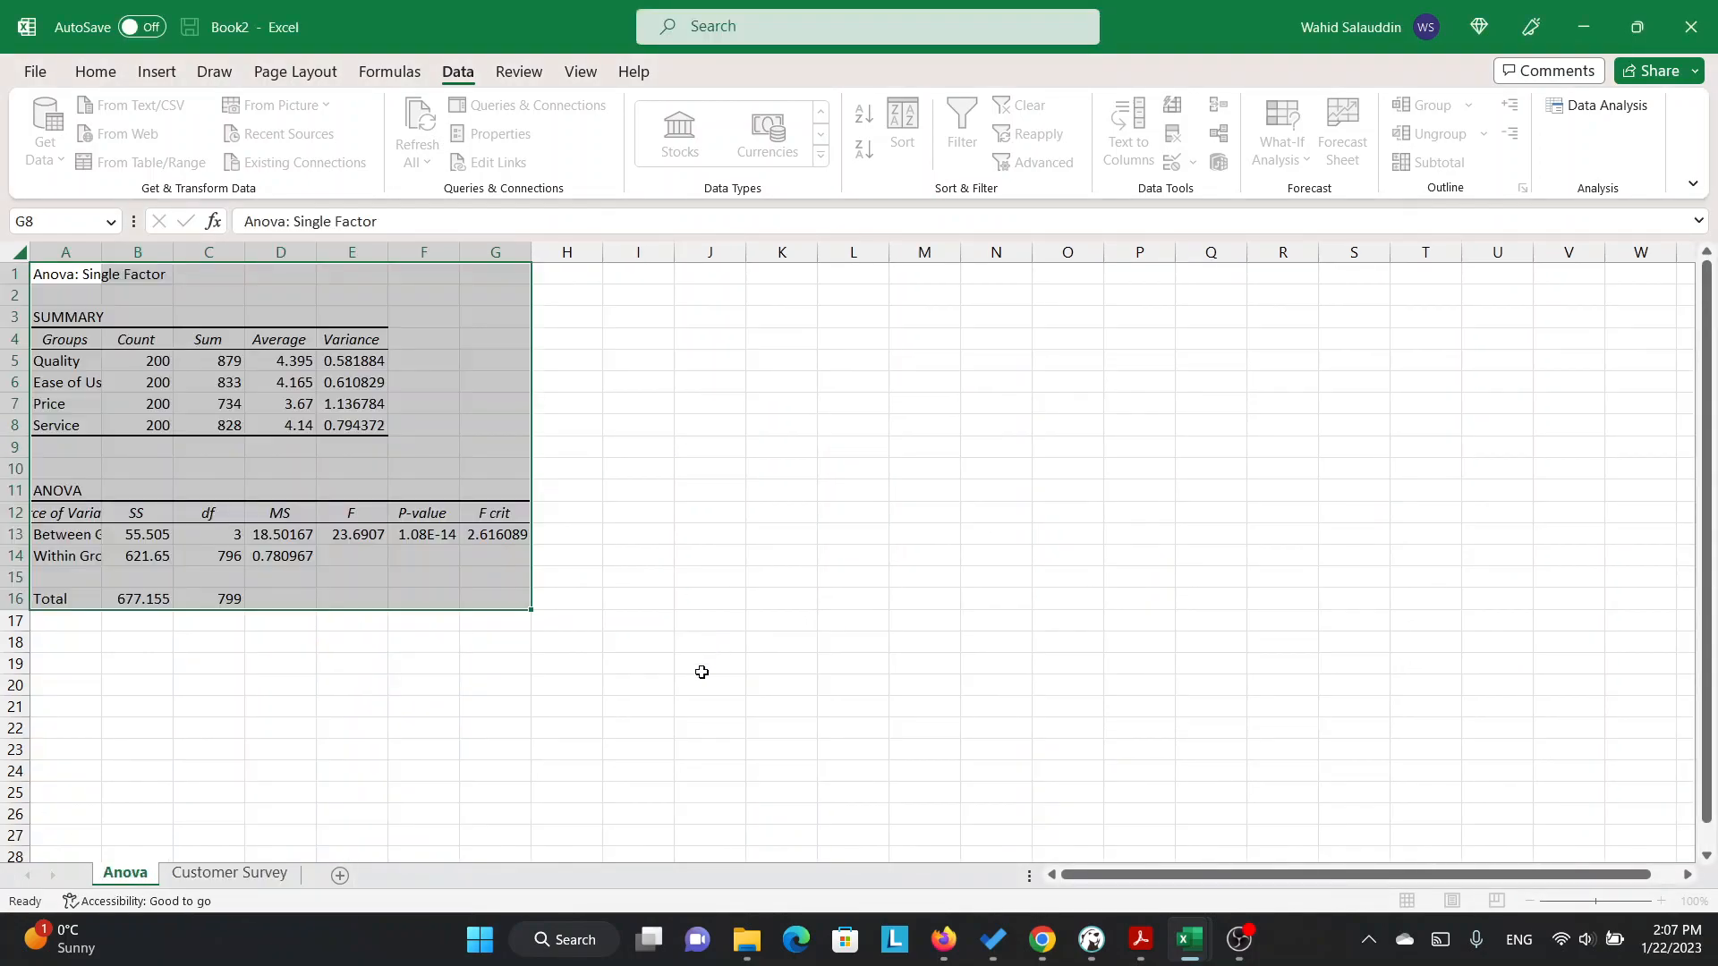
Autofit column A of the Anova results so the group and source names fit.
{"action": "left_click", "coordinate": [575, 509]}
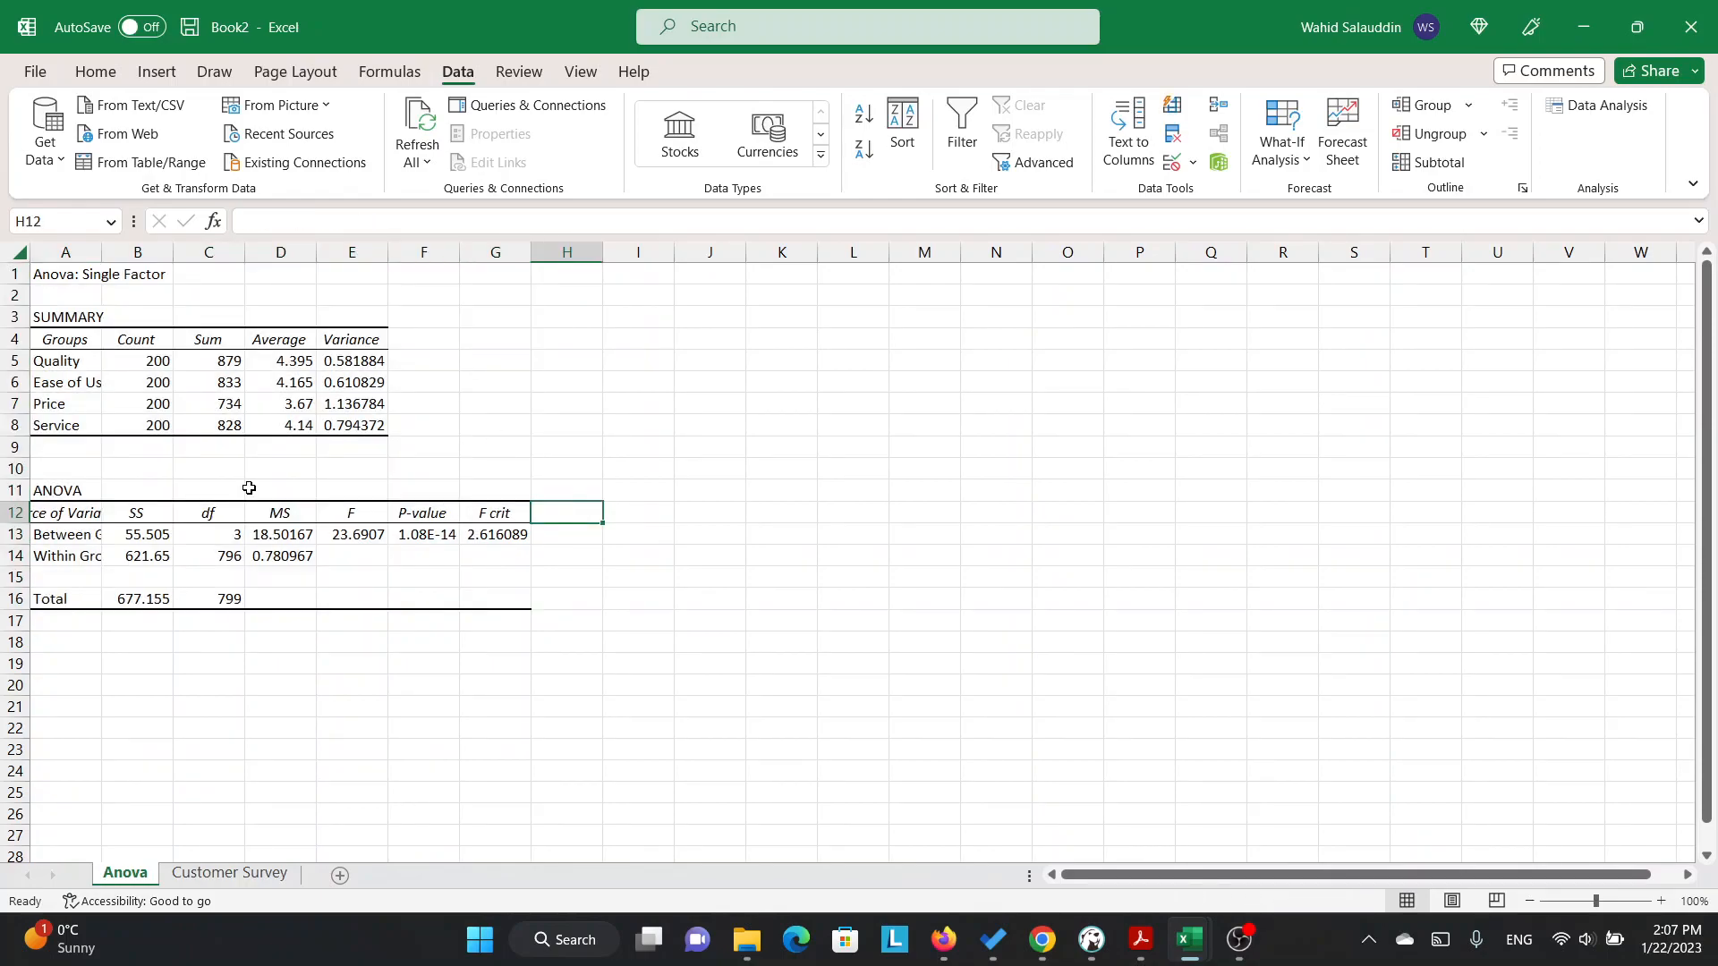
{"action": "double_click", "coordinate": [101, 253]}
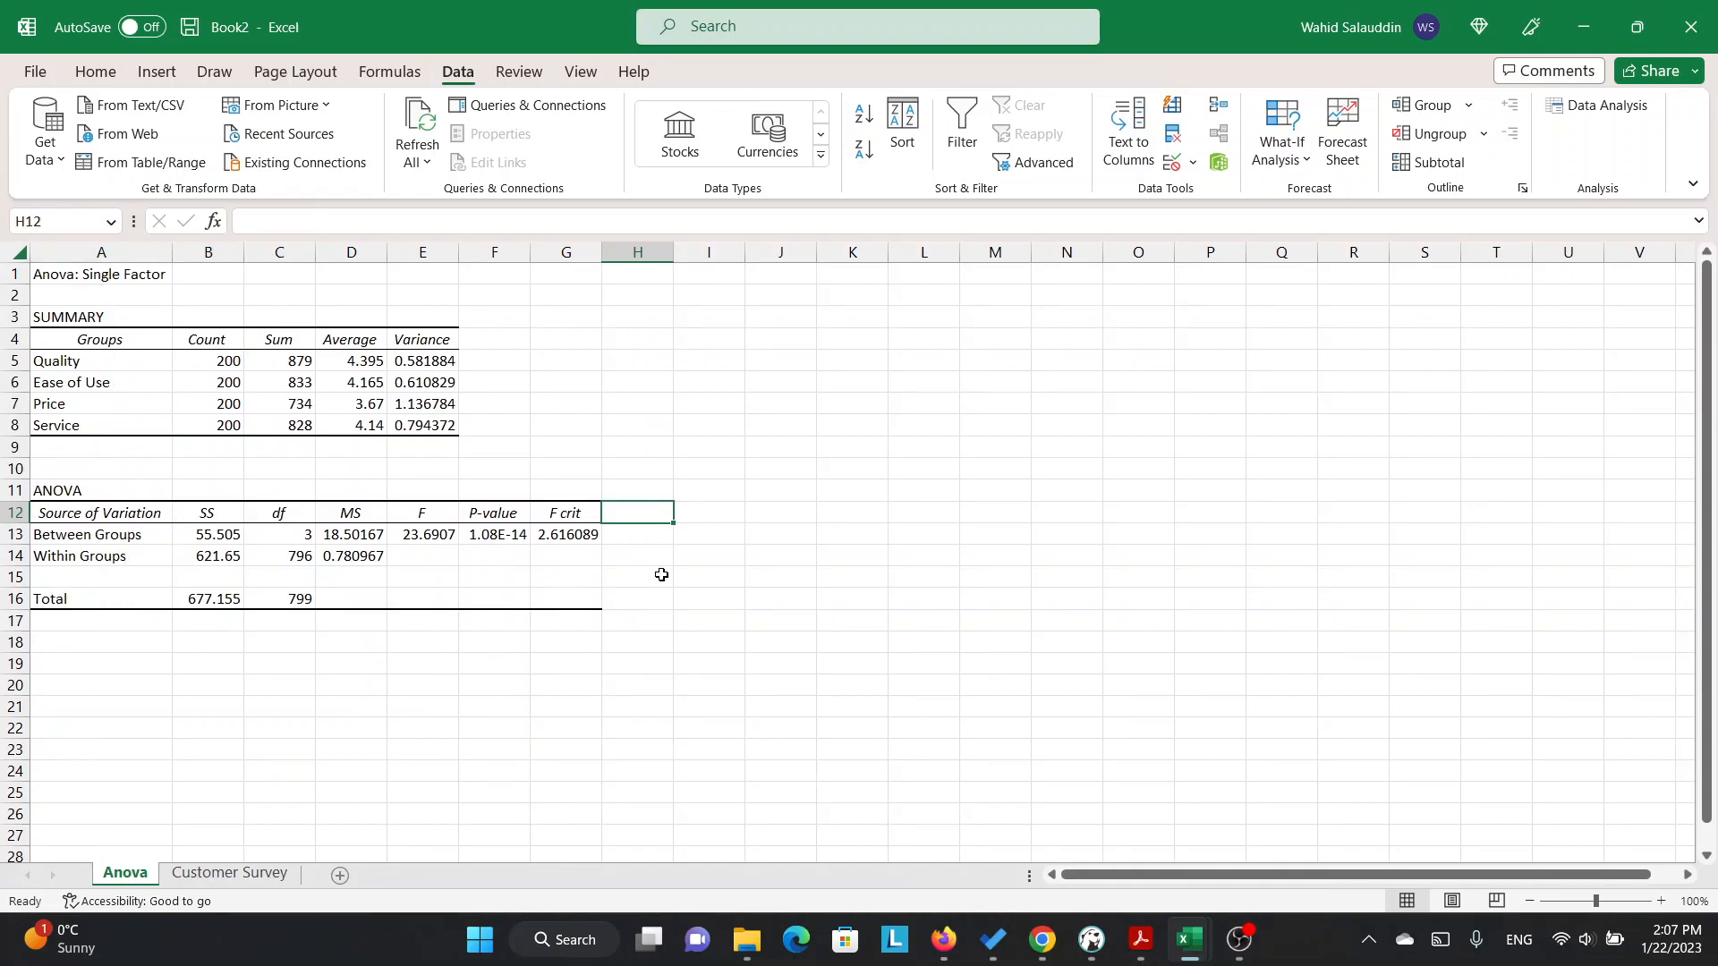
Examine the summary table and the sums of squares and degrees of freedom between and within groups in the ANOVA table.
{"action": "left_click", "coordinate": [105, 321]}
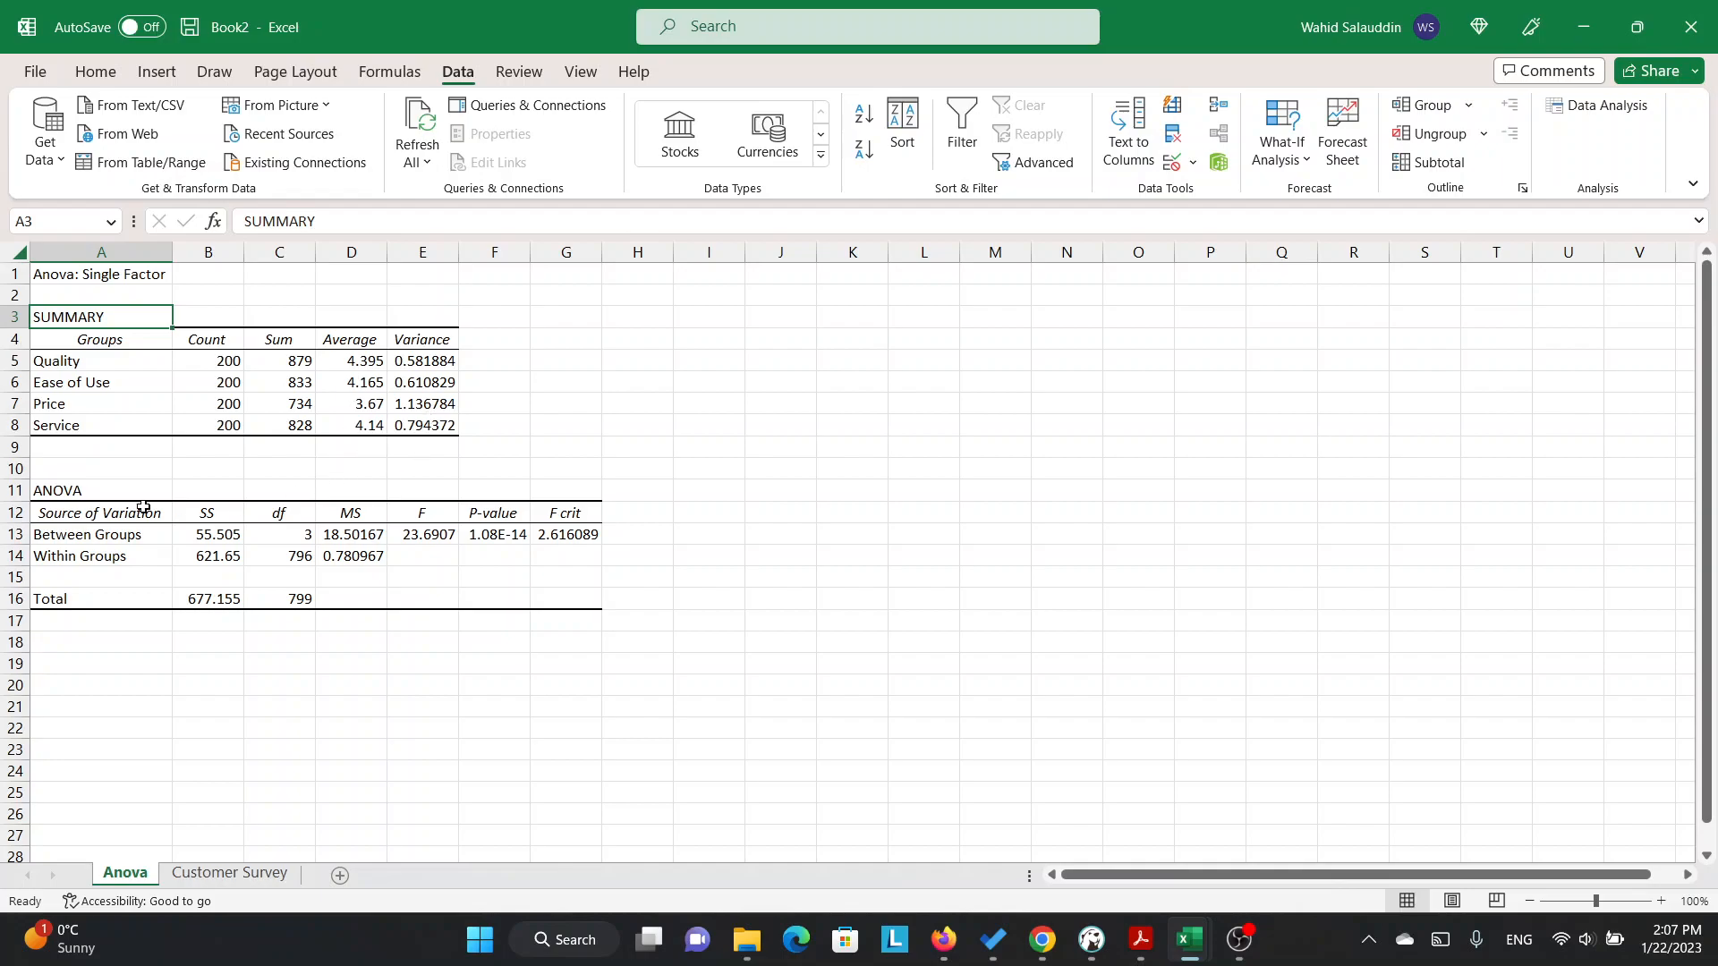
{"action": "left_click_drag", "start_coordinate": [97, 496], "coordinate": [618, 600]}
{"action": "left_click", "coordinate": [799, 563]}
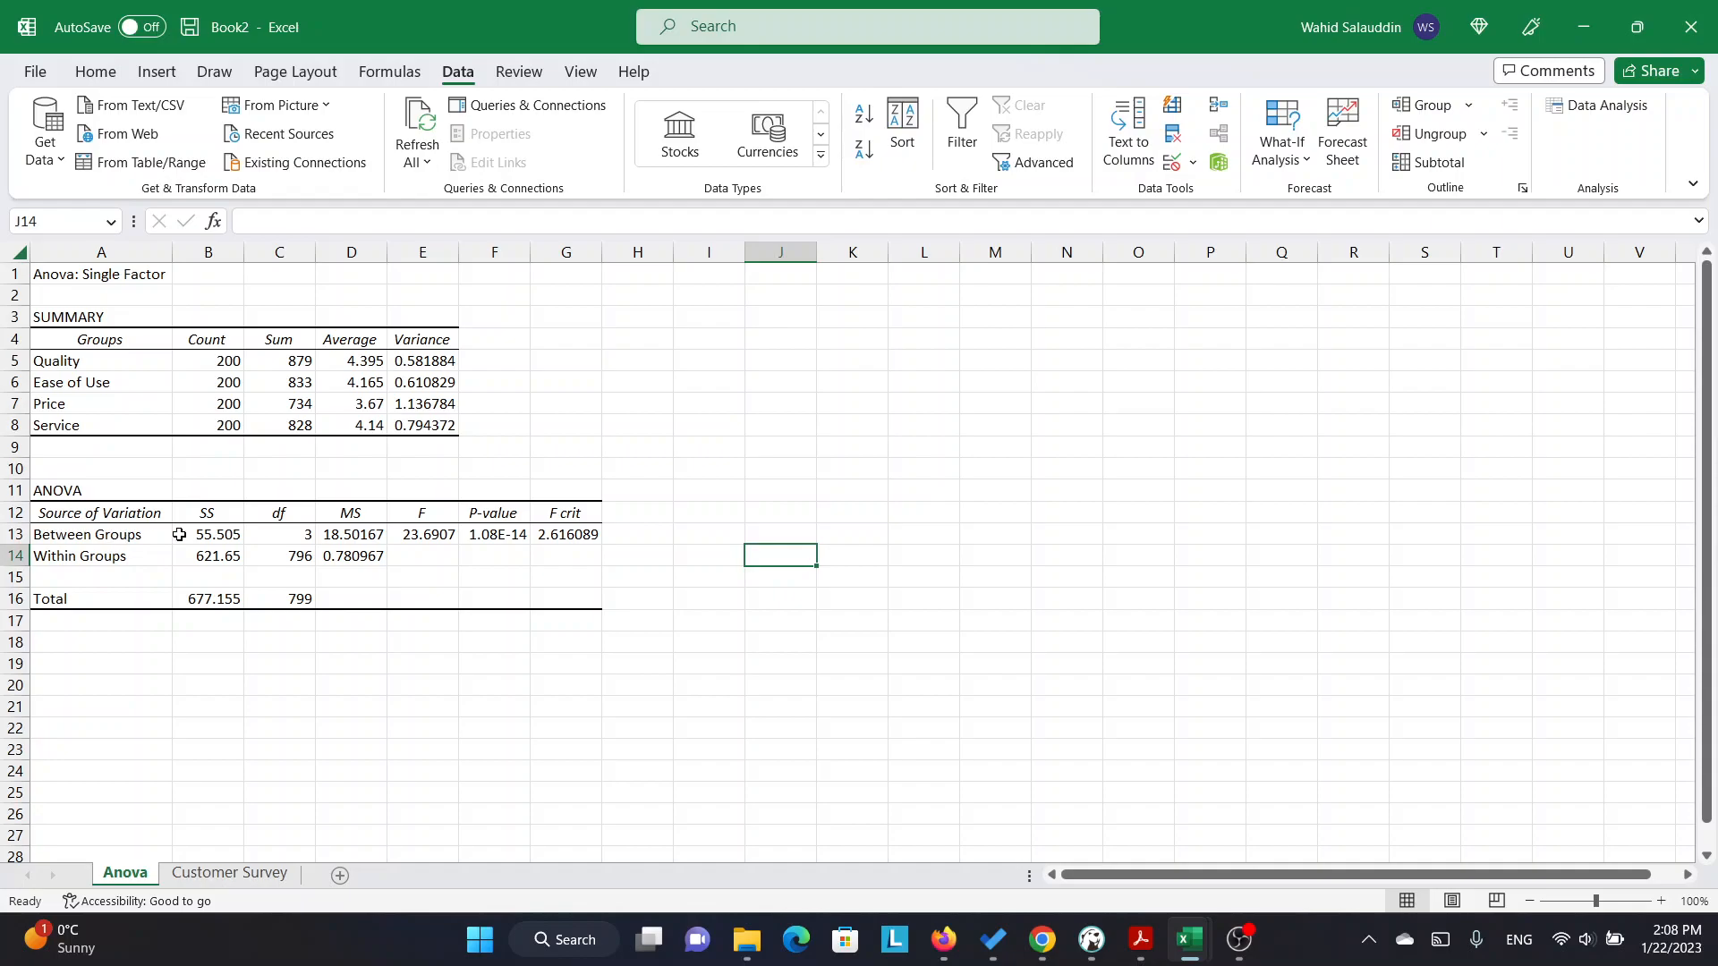
{"action": "left_click", "coordinate": [148, 536]}
{"action": "left_click", "coordinate": [204, 537]}
{"action": "left_click", "coordinate": [143, 560]}
{"action": "left_click", "coordinate": [208, 559]}
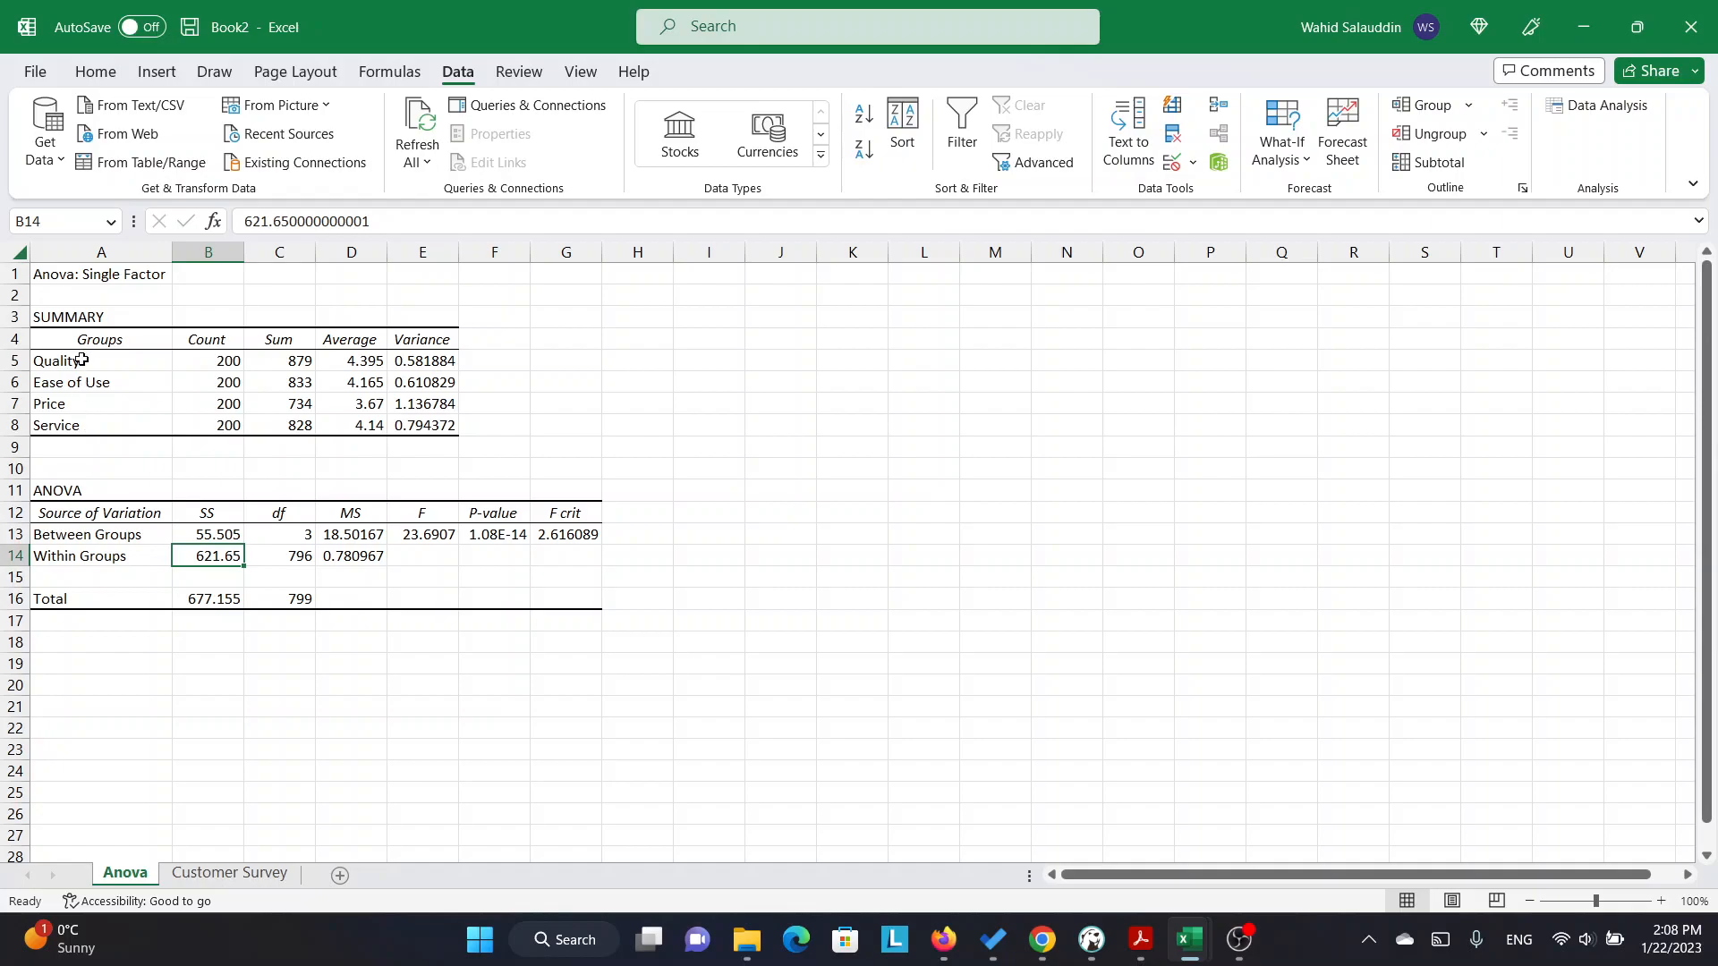
{"action": "left_click", "coordinate": [292, 537]}
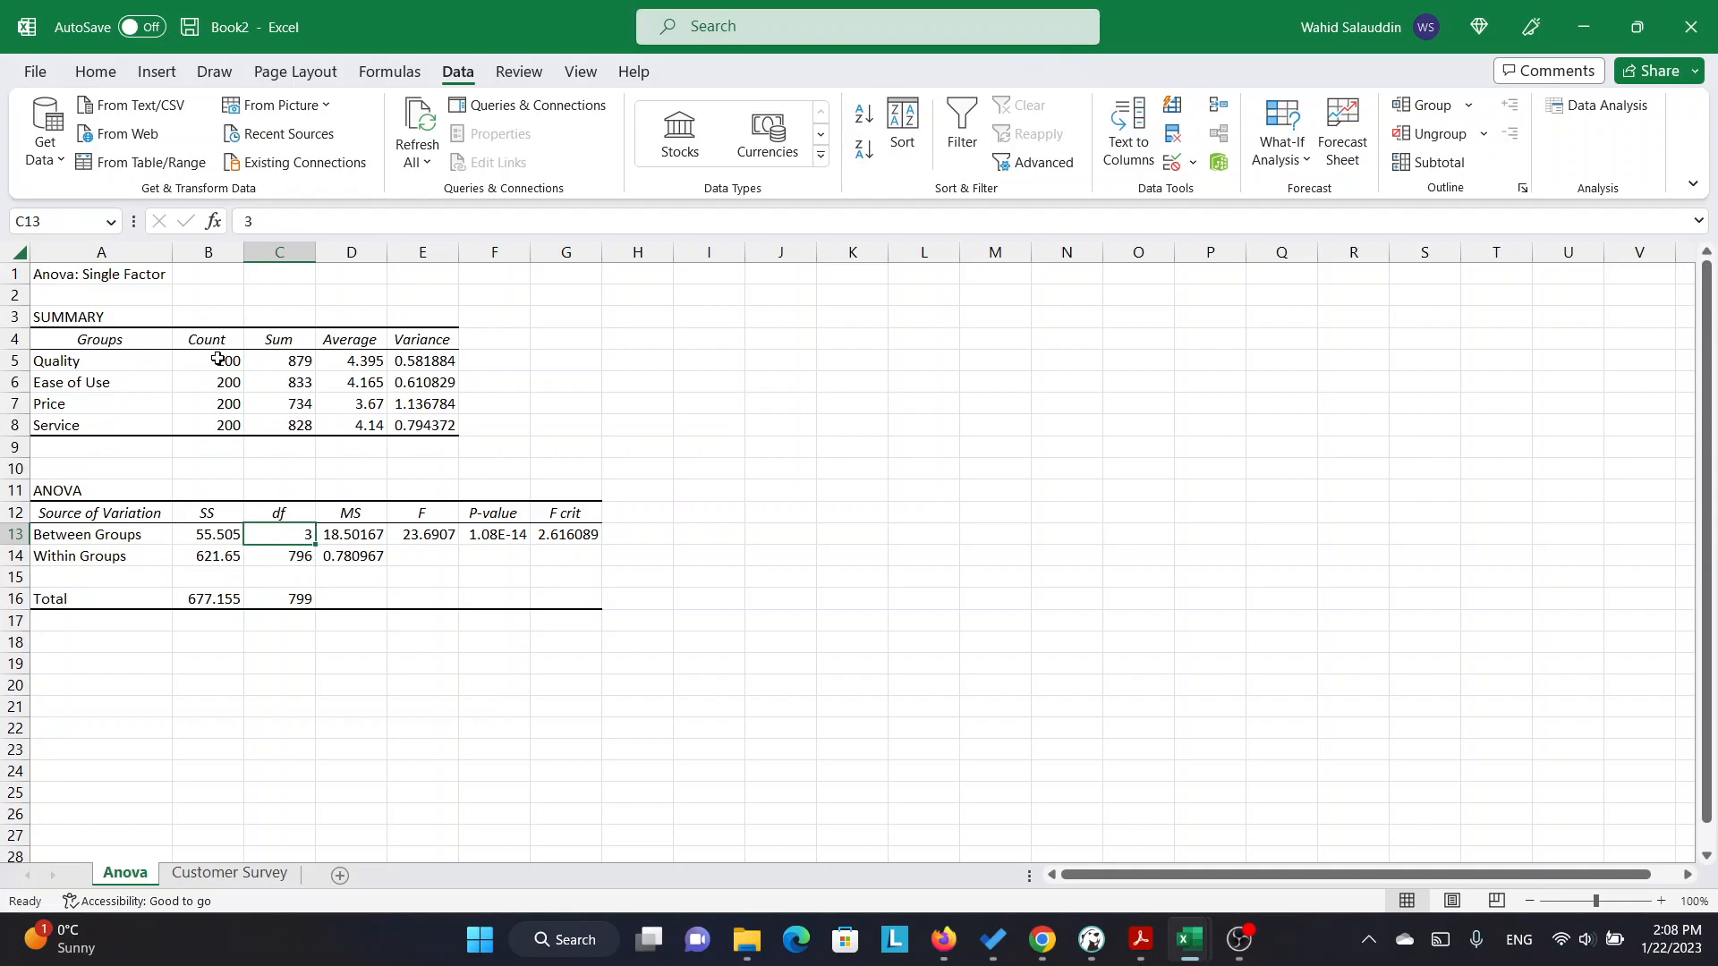
{"action": "left_click_drag", "start_coordinate": [220, 360], "coordinate": [219, 426]}
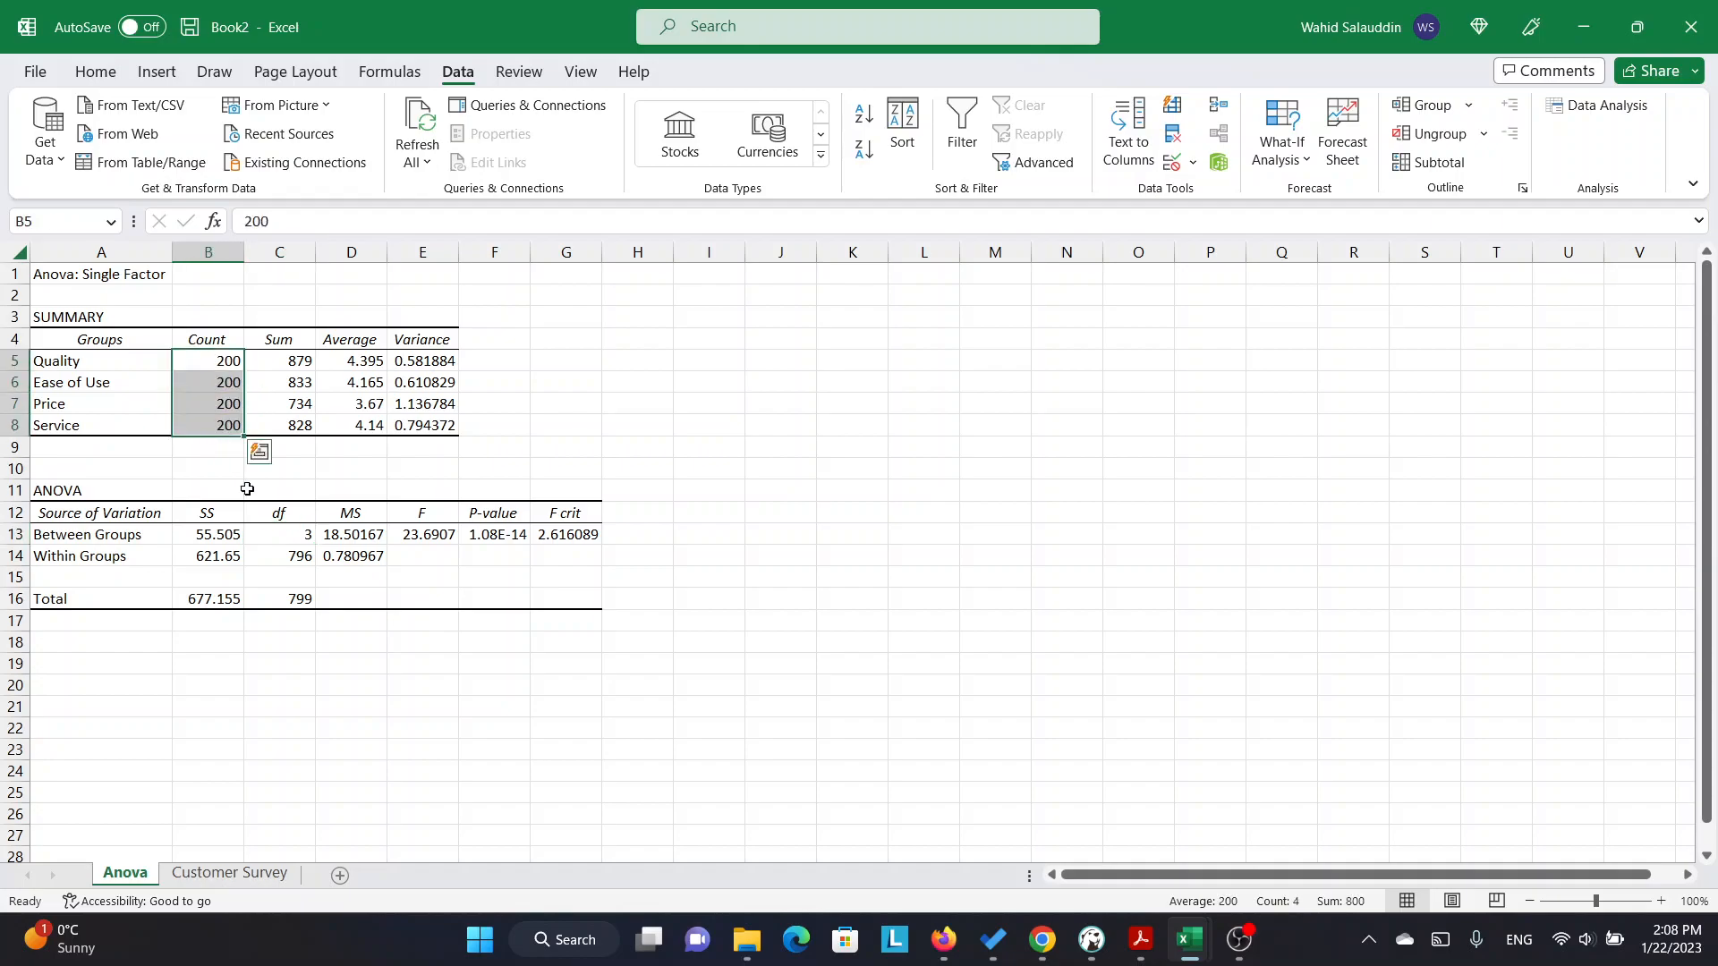
{"action": "left_click", "coordinate": [284, 558]}
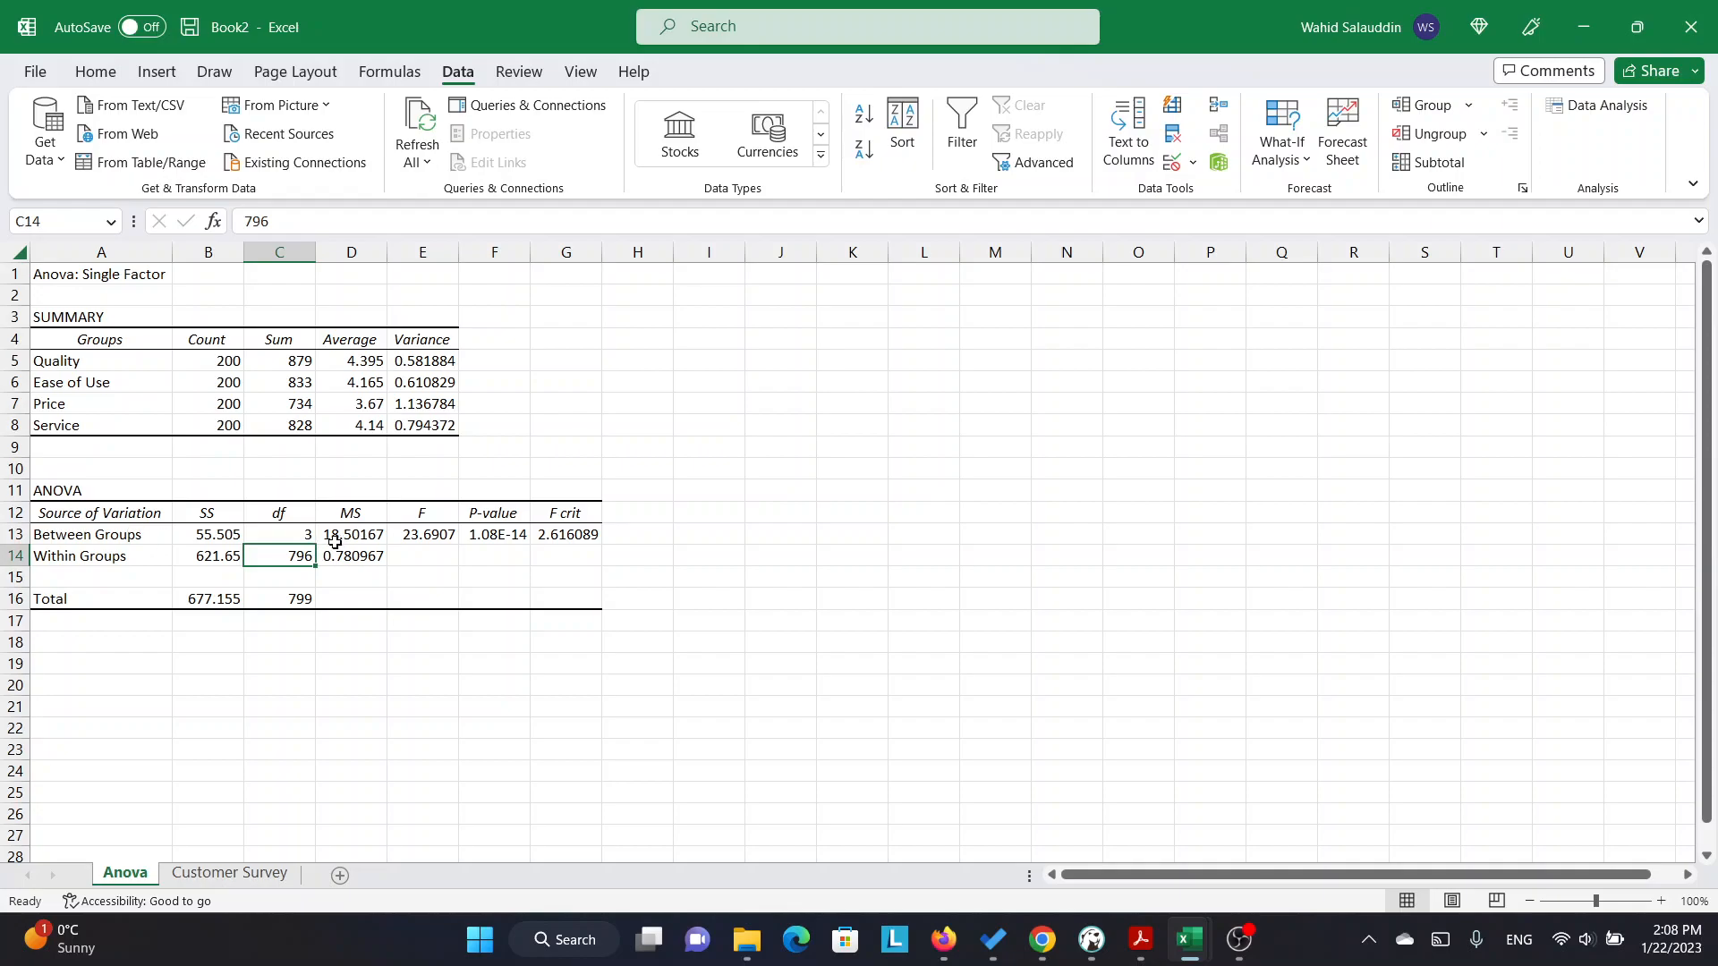
{"action": "left_click", "coordinate": [290, 534]}
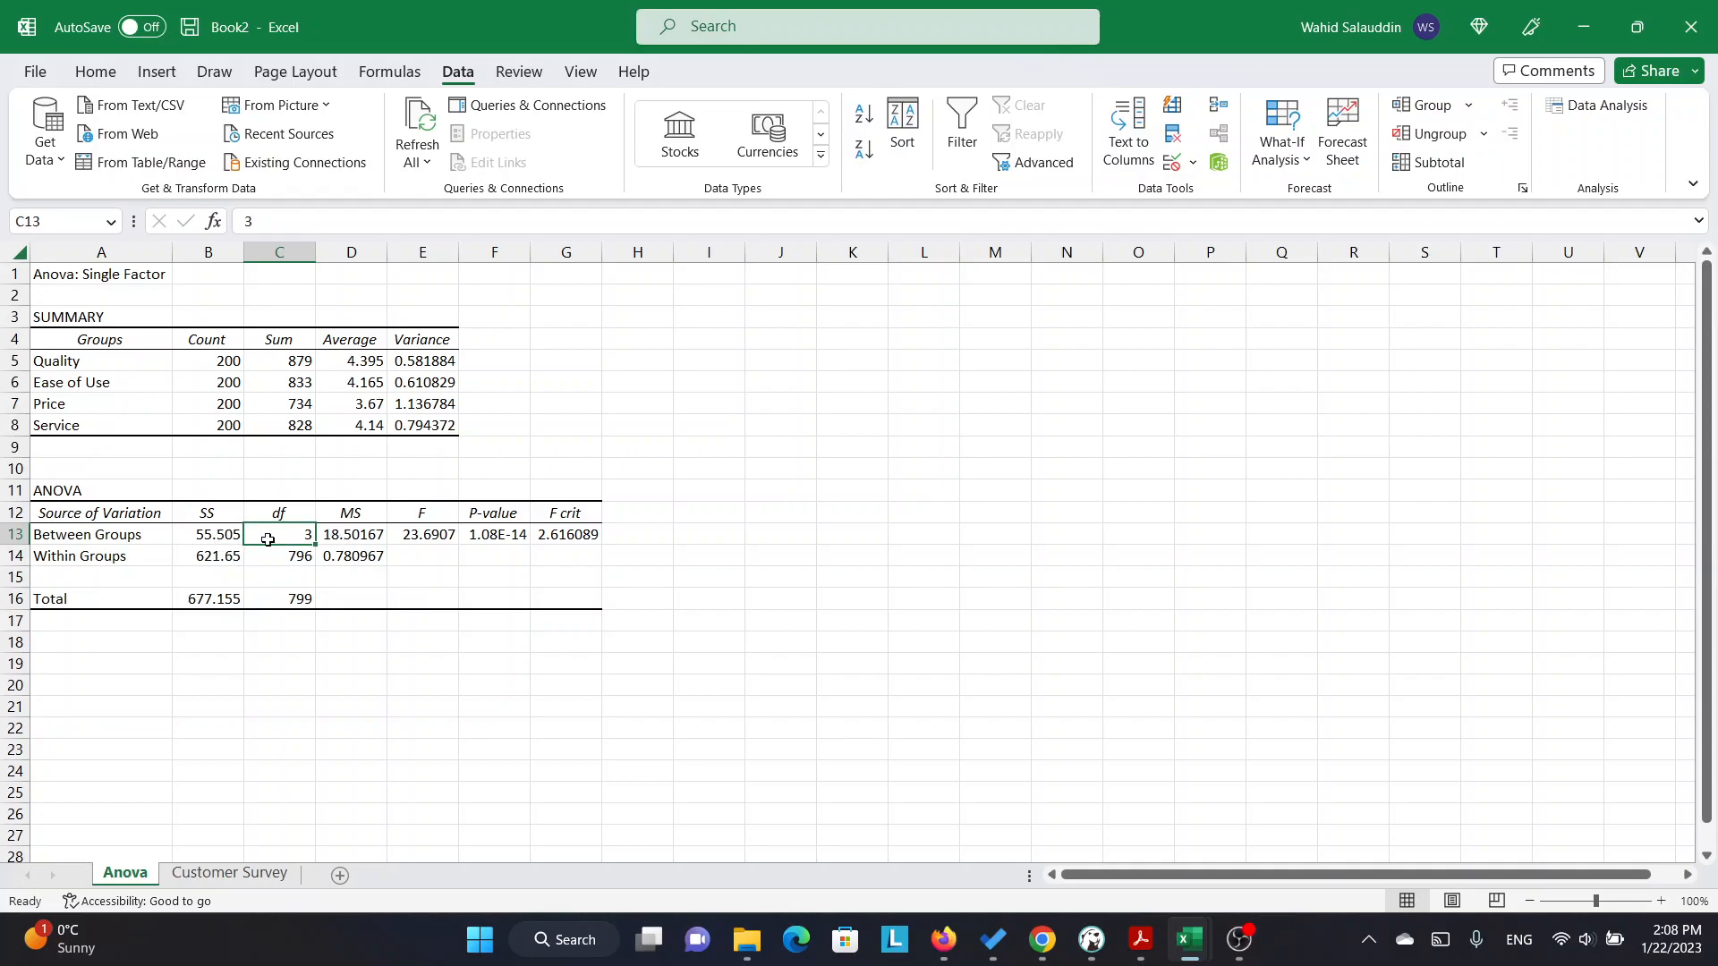
Examine the mean squares, F statistic, P-value and F crit in the ANOVA table, and how they are derived.
{"action": "left_click", "coordinate": [355, 554]}
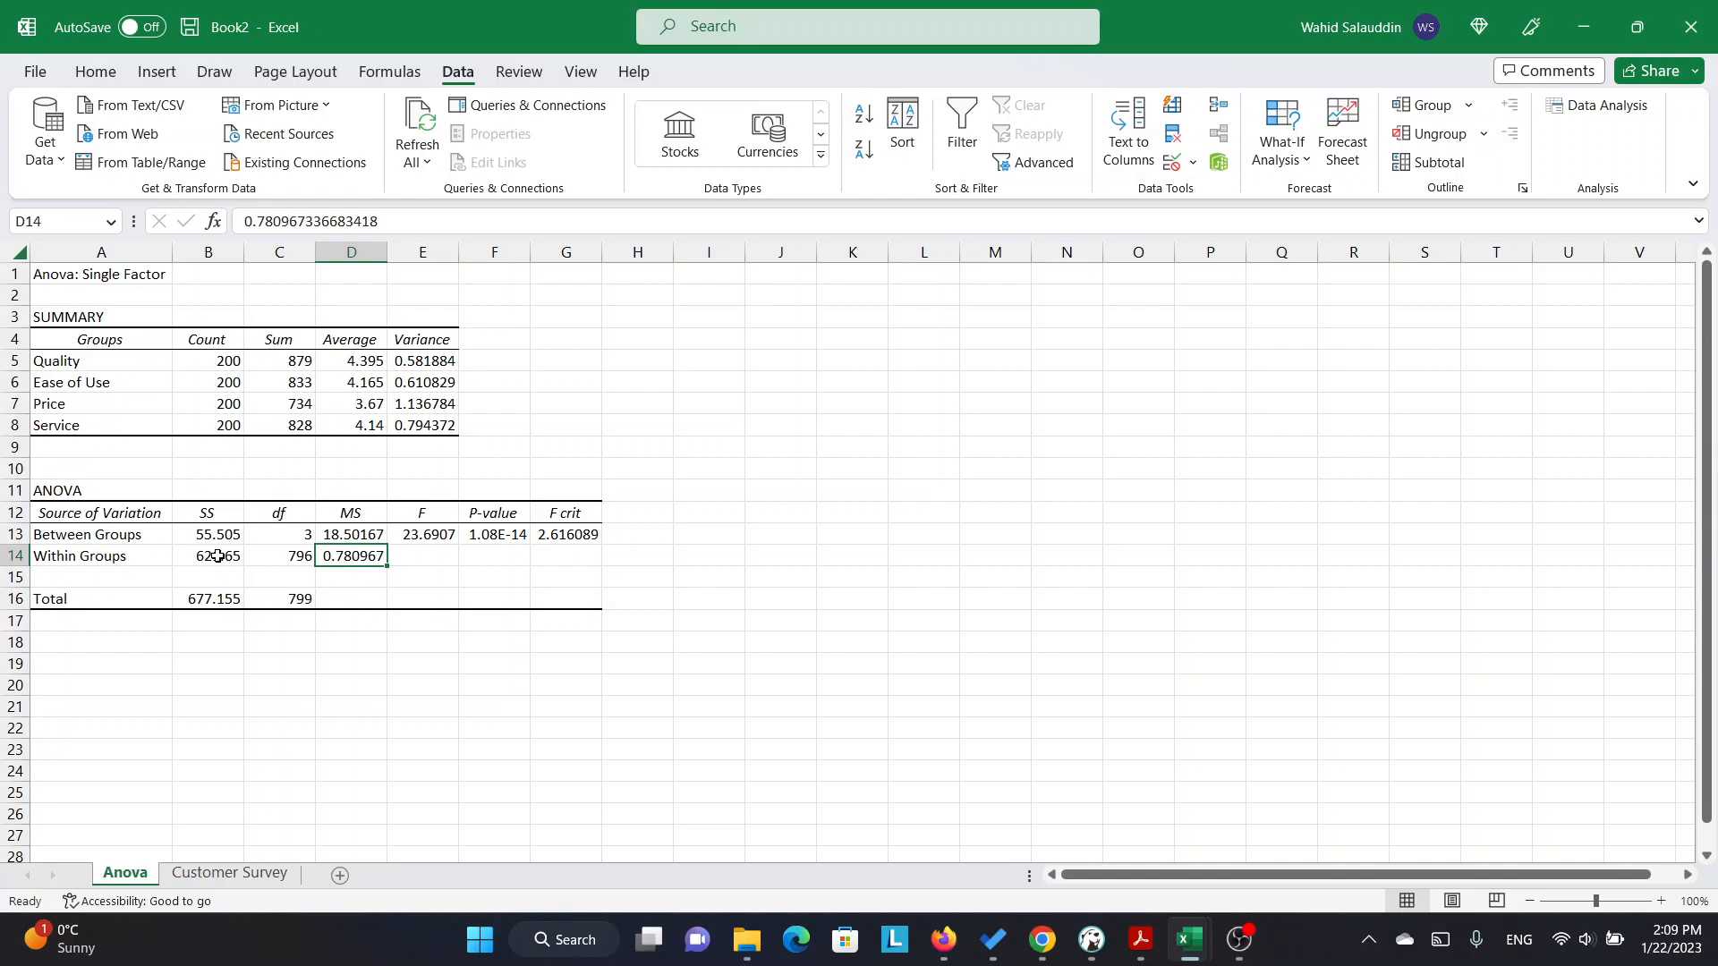
{"action": "left_click", "coordinate": [292, 558]}
{"action": "left_click", "coordinate": [224, 558]}
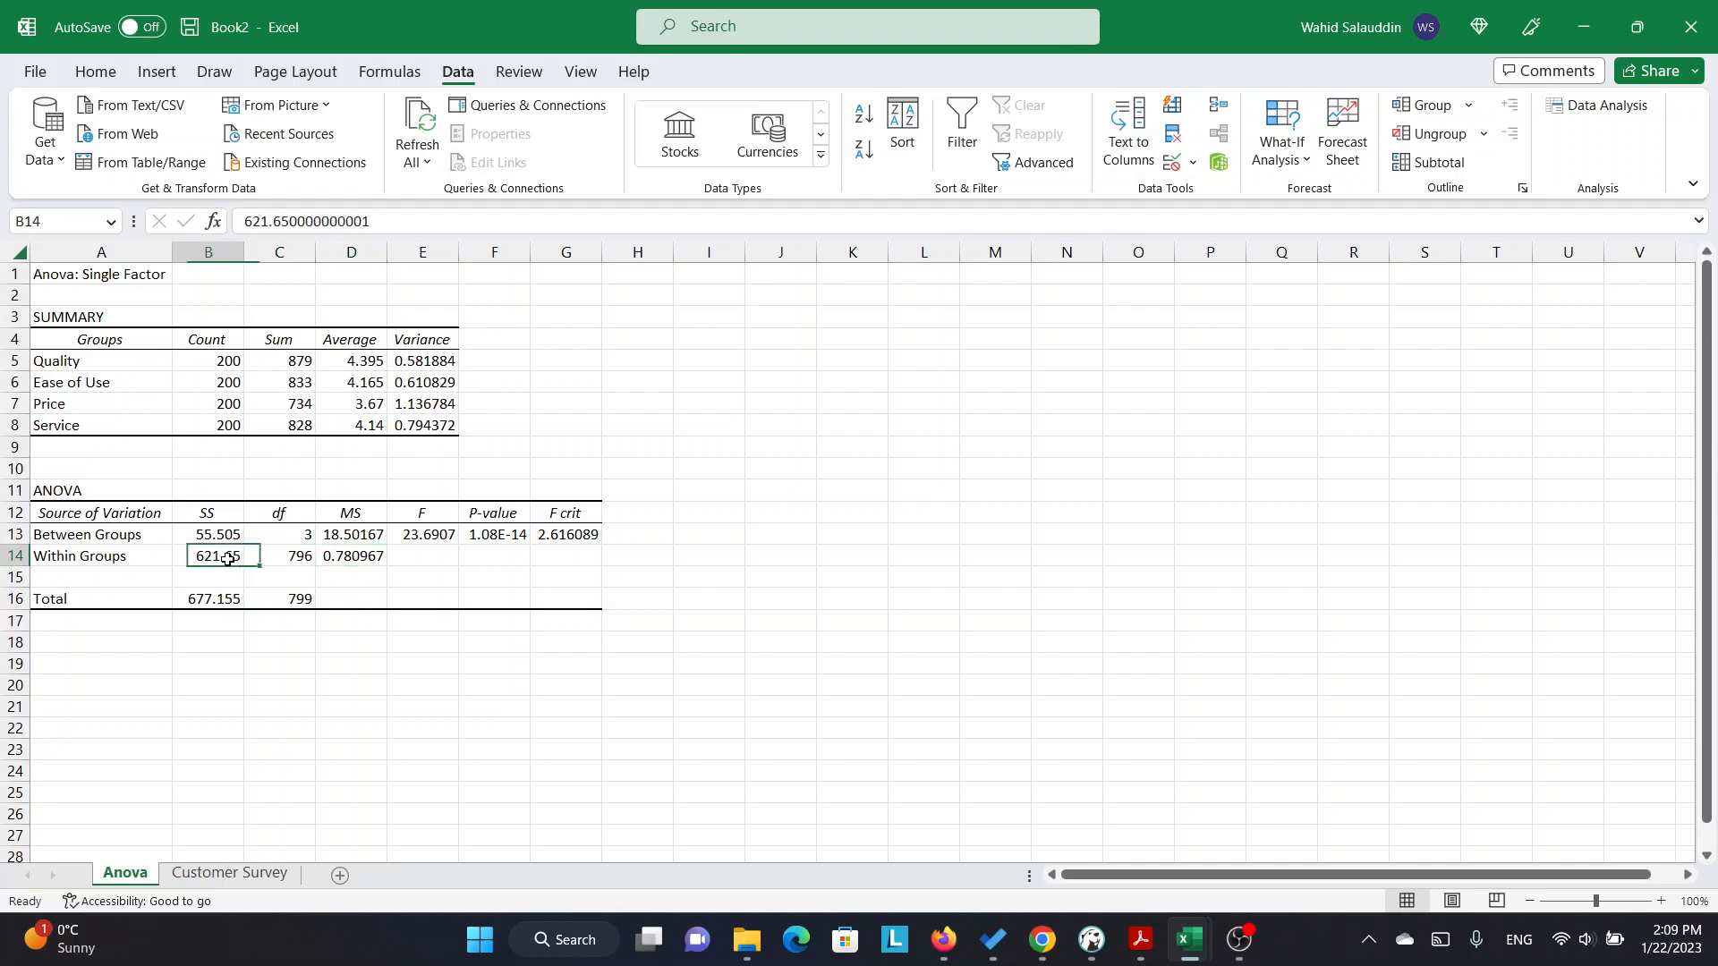
{"action": "left_click", "coordinate": [297, 559]}
{"action": "left_click", "coordinate": [426, 538]}
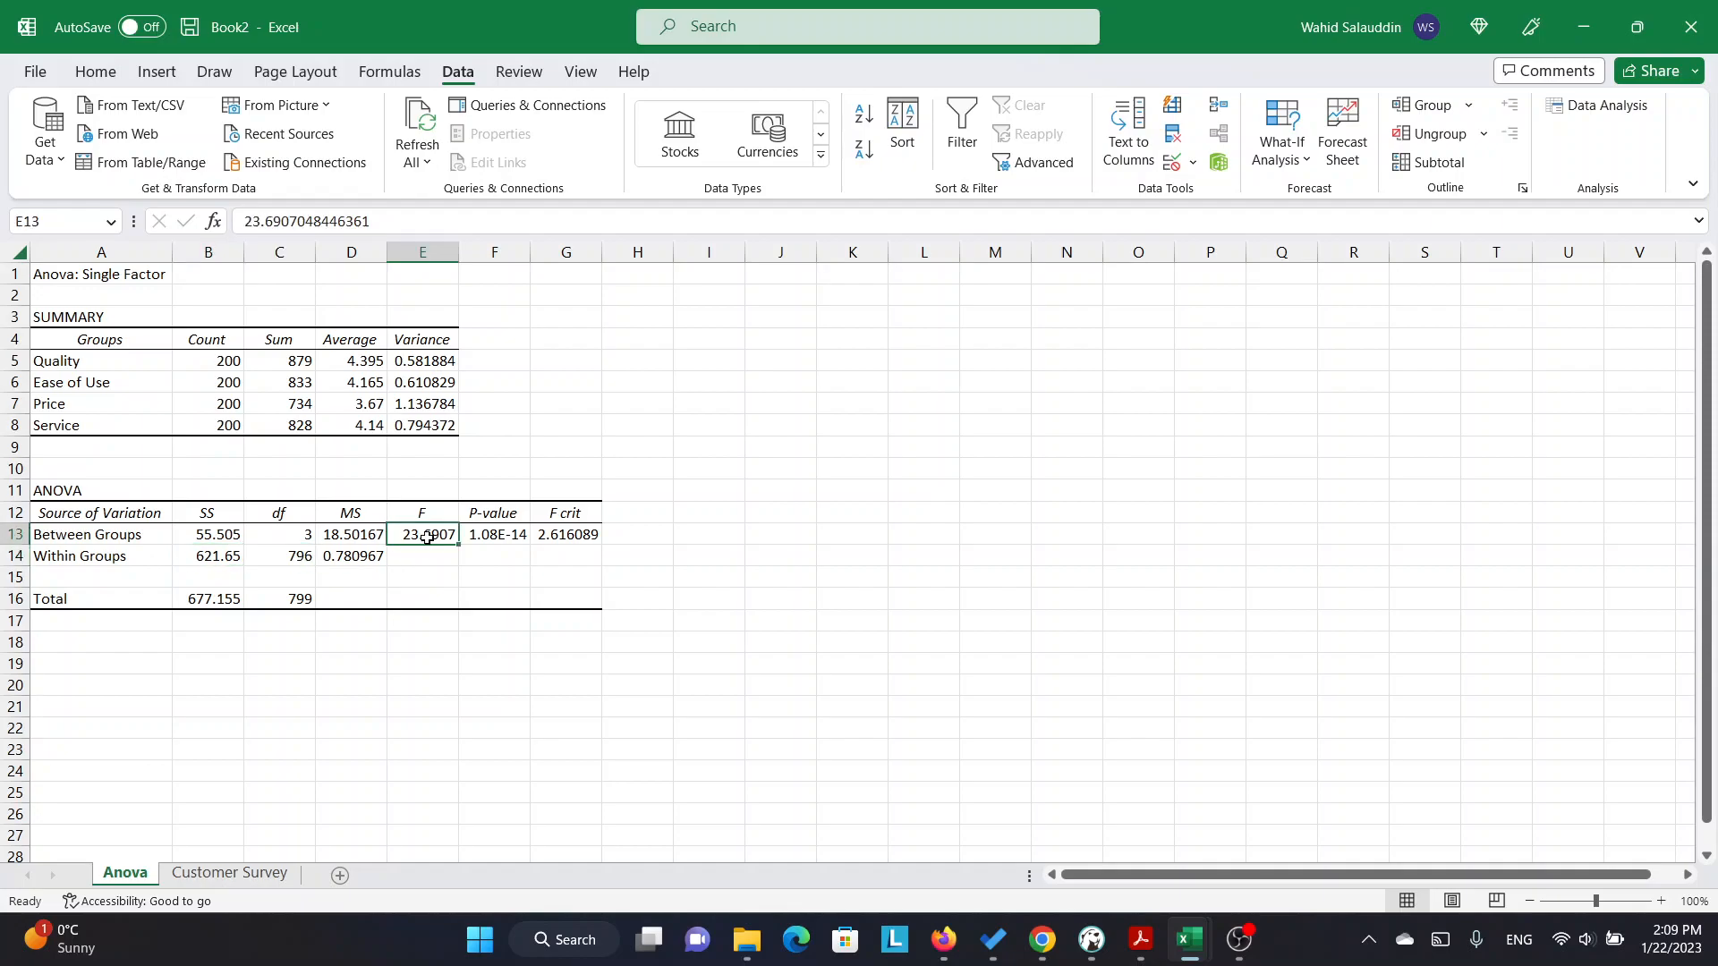
{"action": "left_click", "coordinate": [345, 534]}
{"action": "left_click", "coordinate": [351, 556]}
{"action": "left_click", "coordinate": [483, 538]}
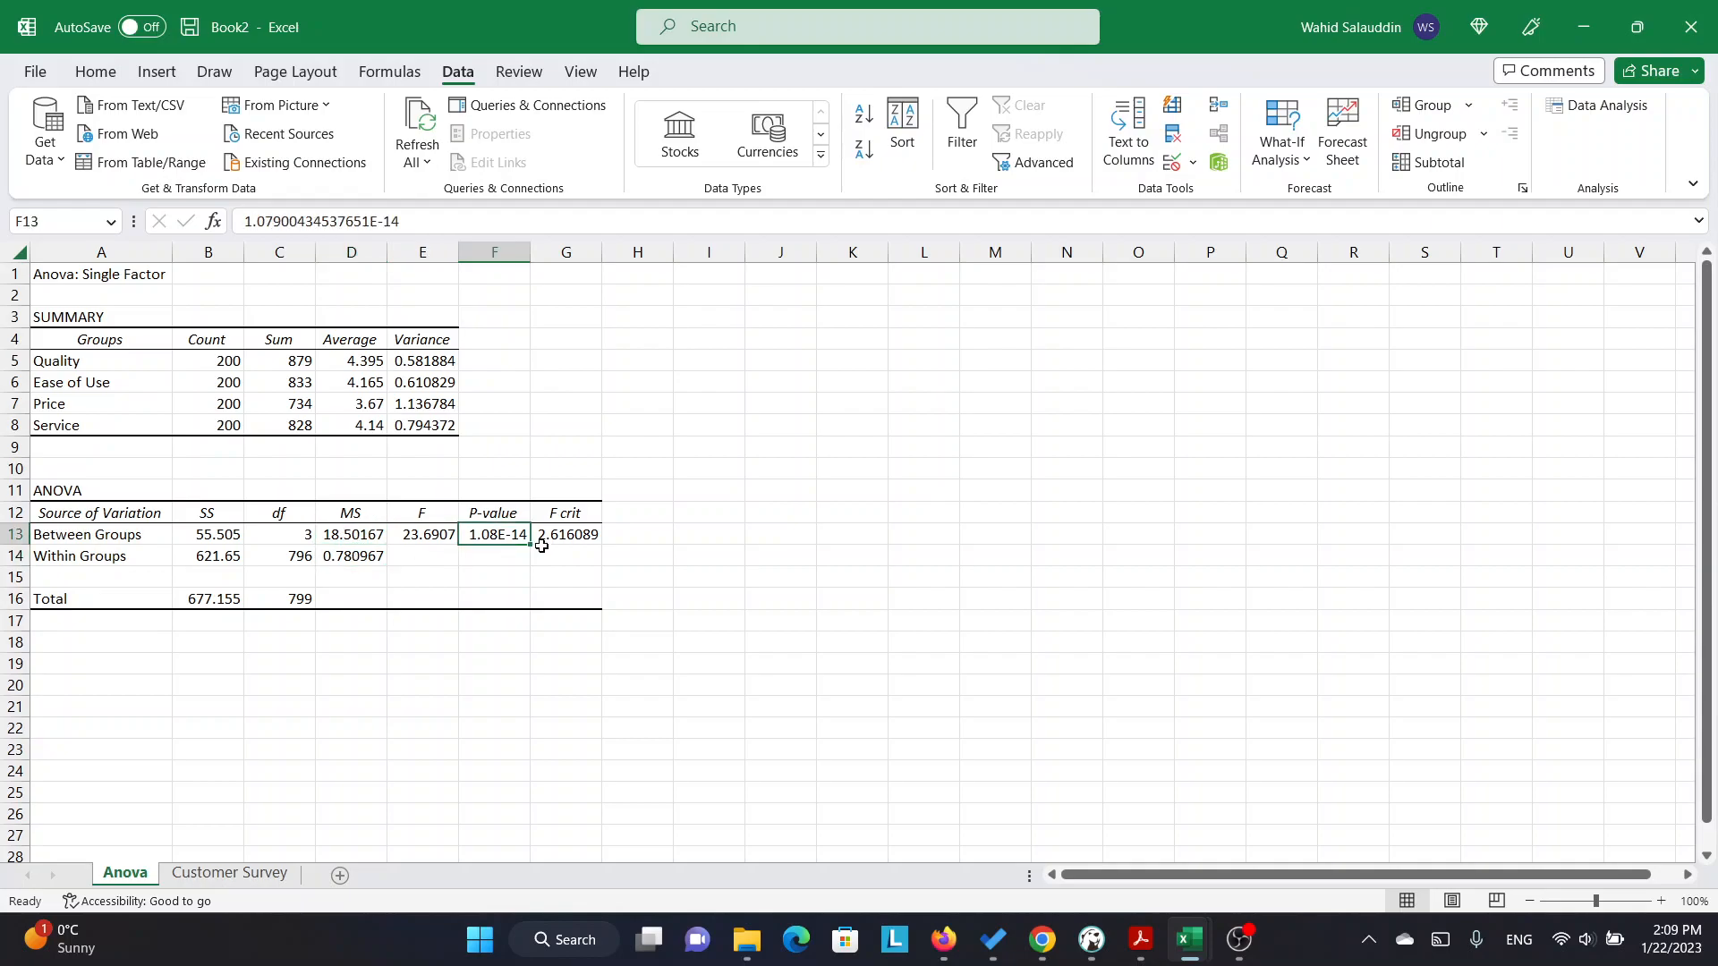
{"action": "left_click", "coordinate": [579, 534]}
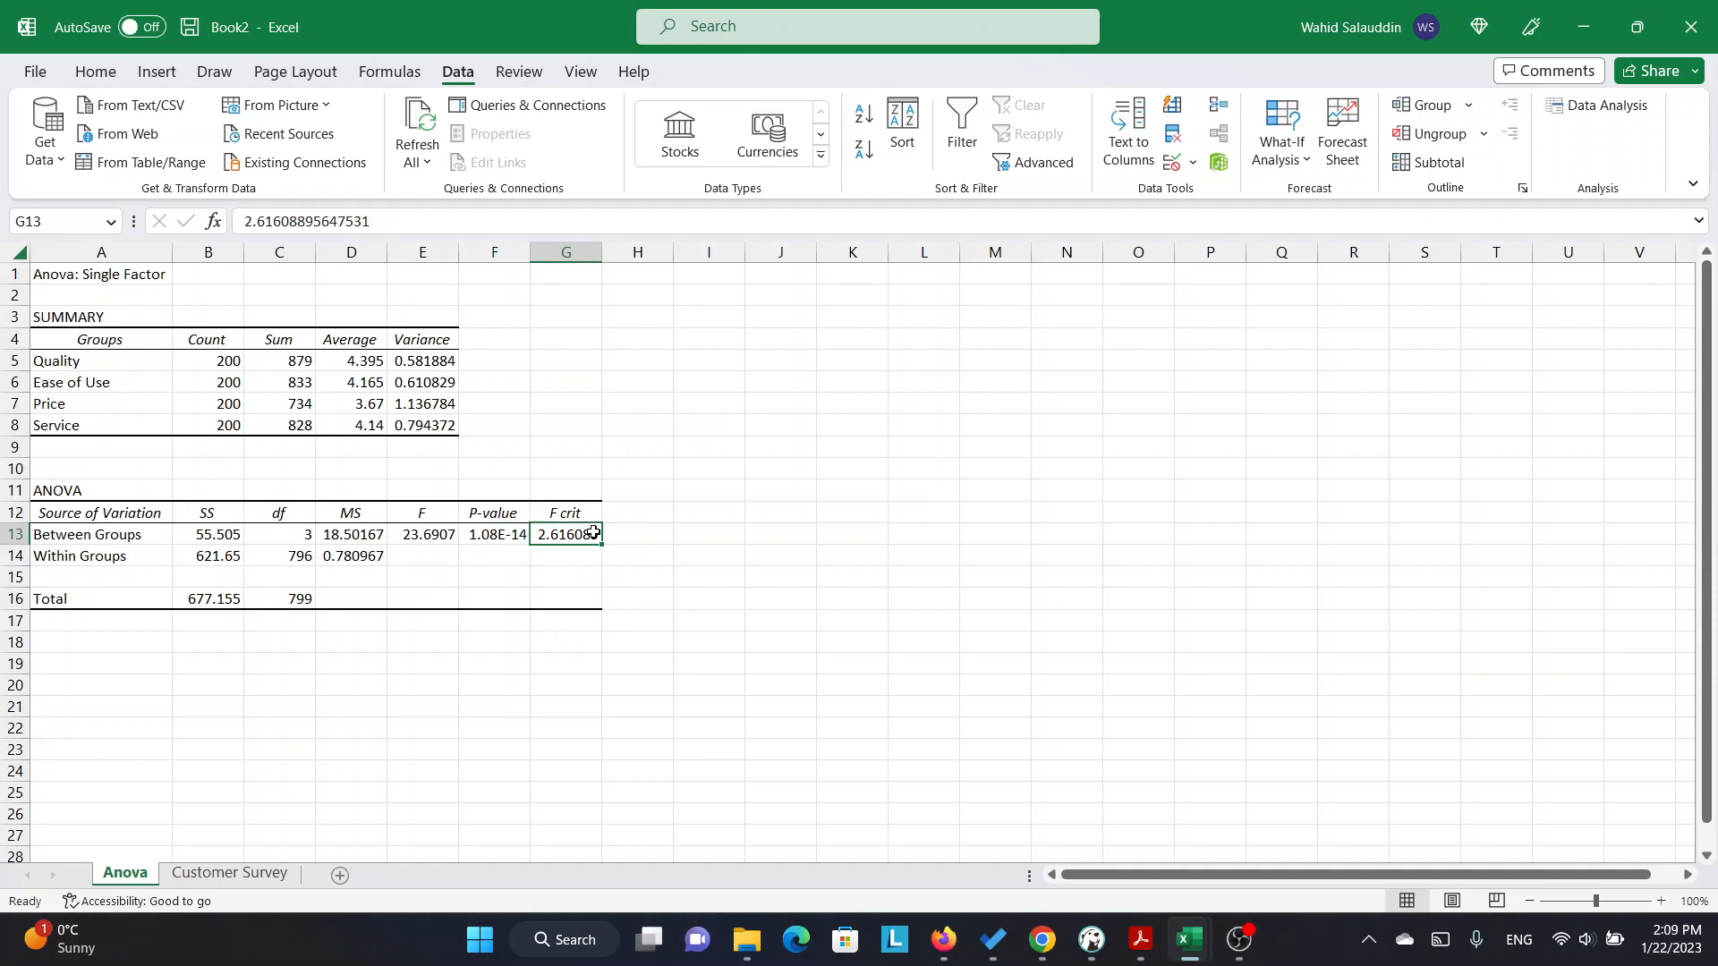
{"action": "left_click", "coordinate": [503, 534]}
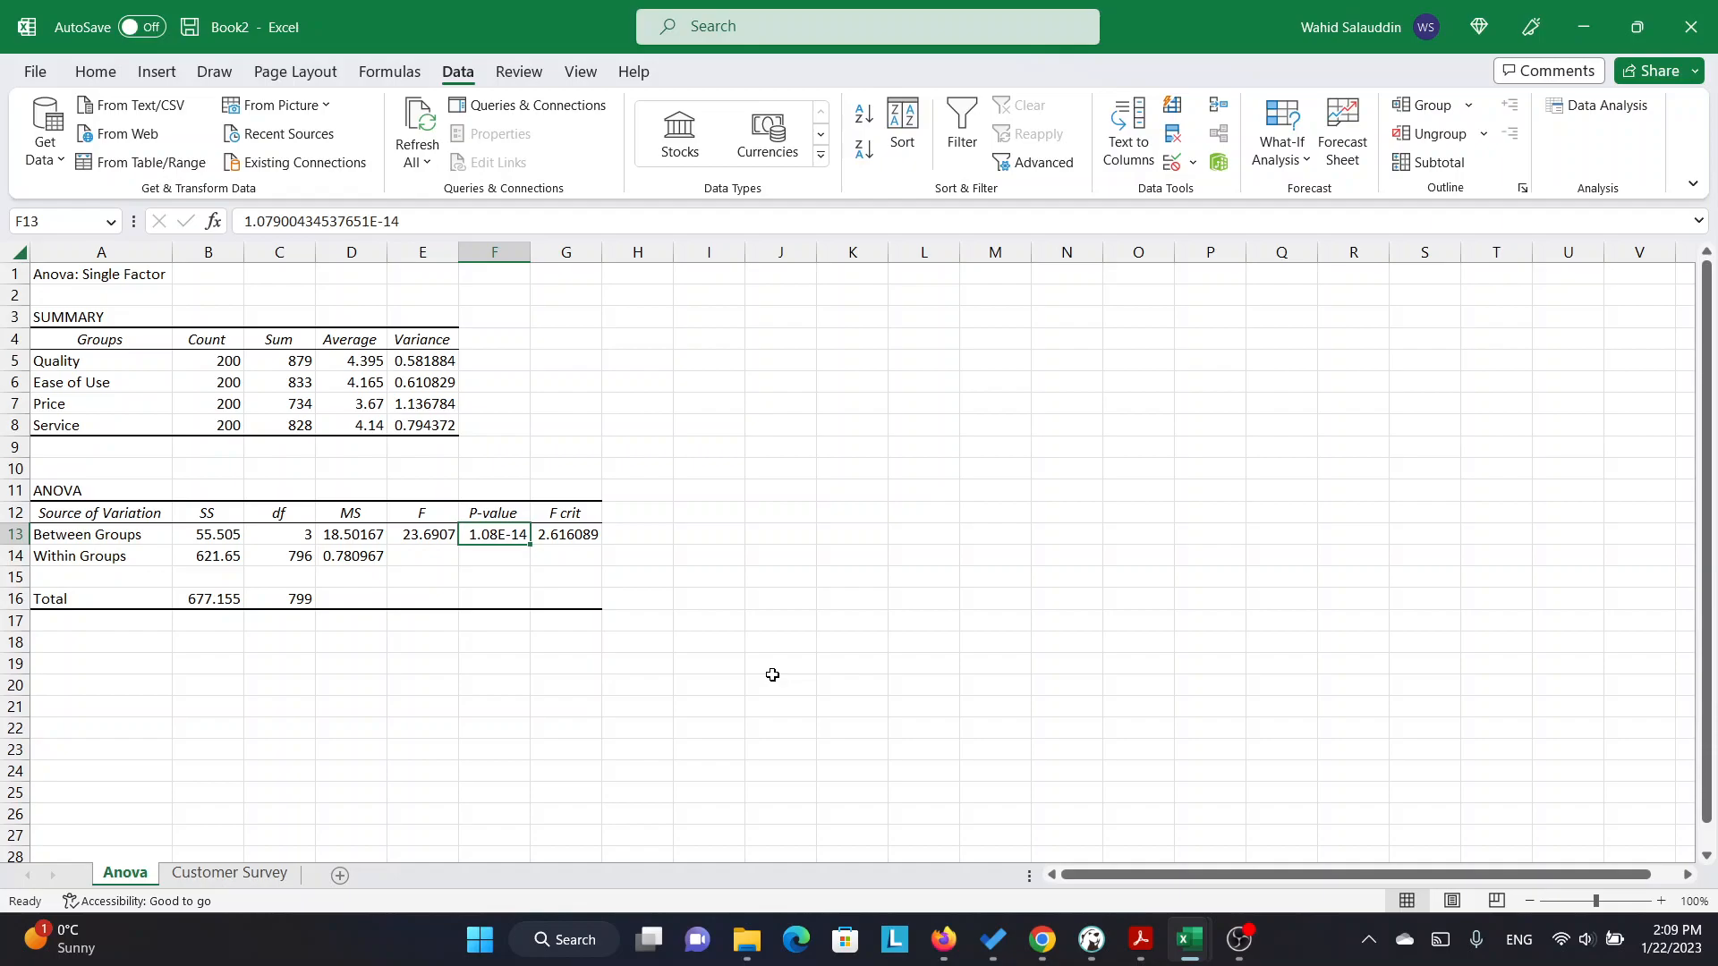
Enter the null hypothesis label "H0:" in cell A20 below the ANOVA table.
{"action": "left_click", "coordinate": [141, 678]}
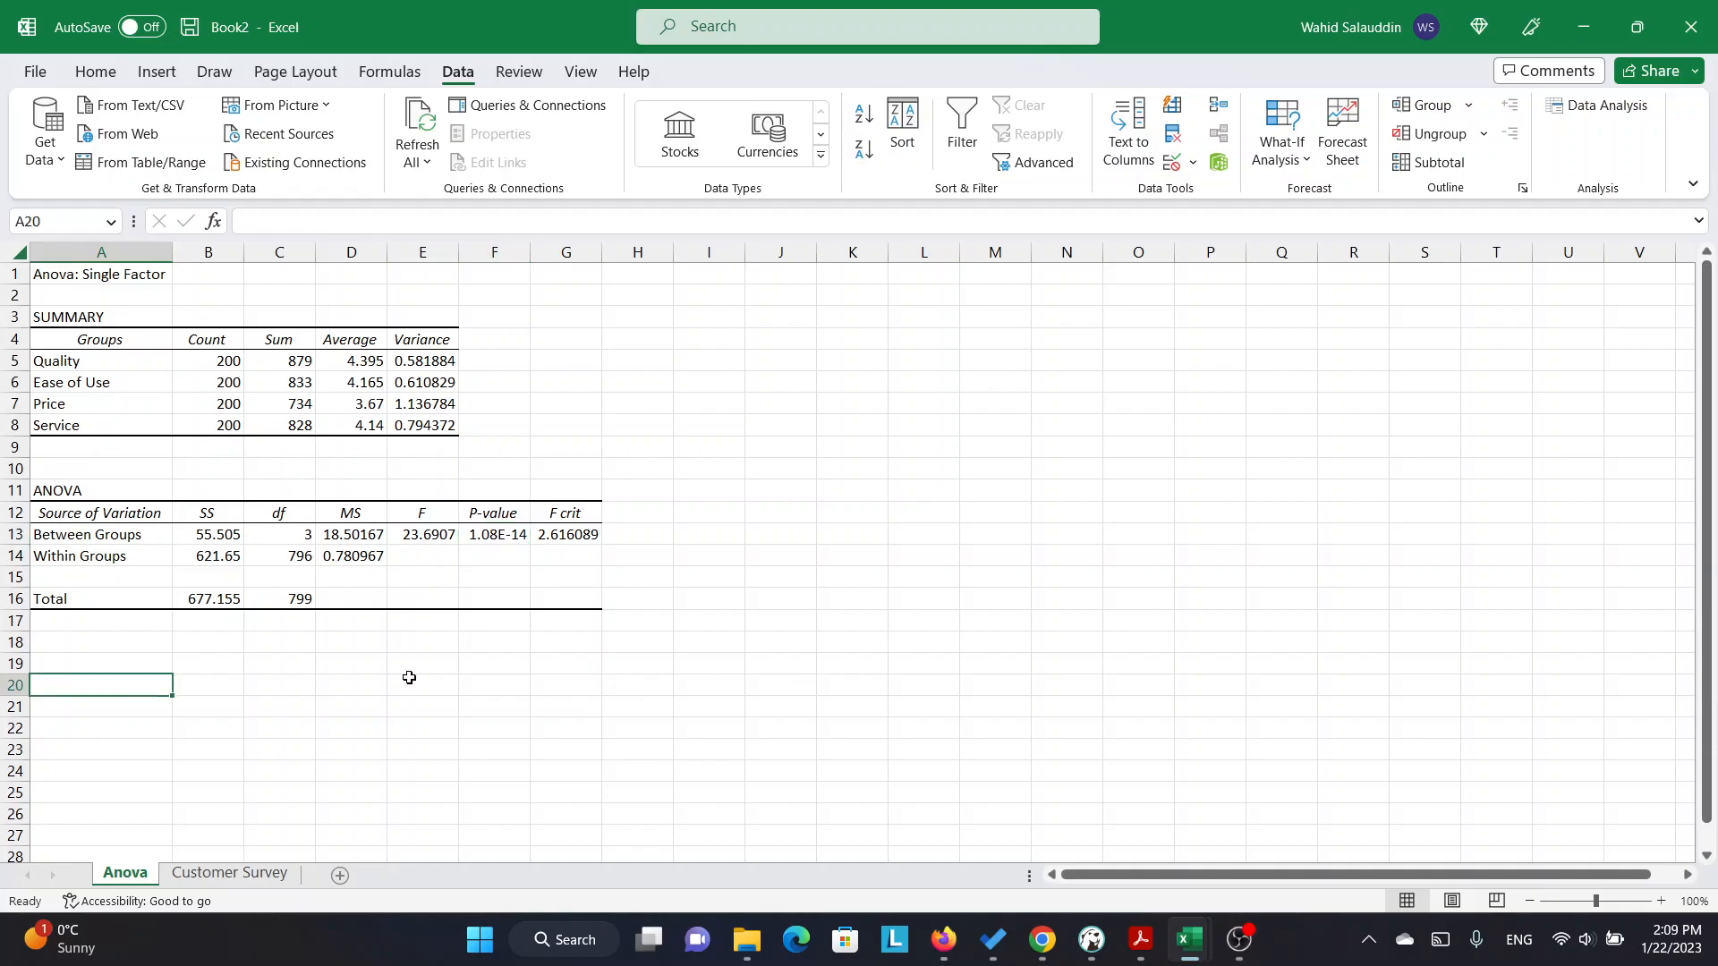
{"action": "type", "text": "H"}
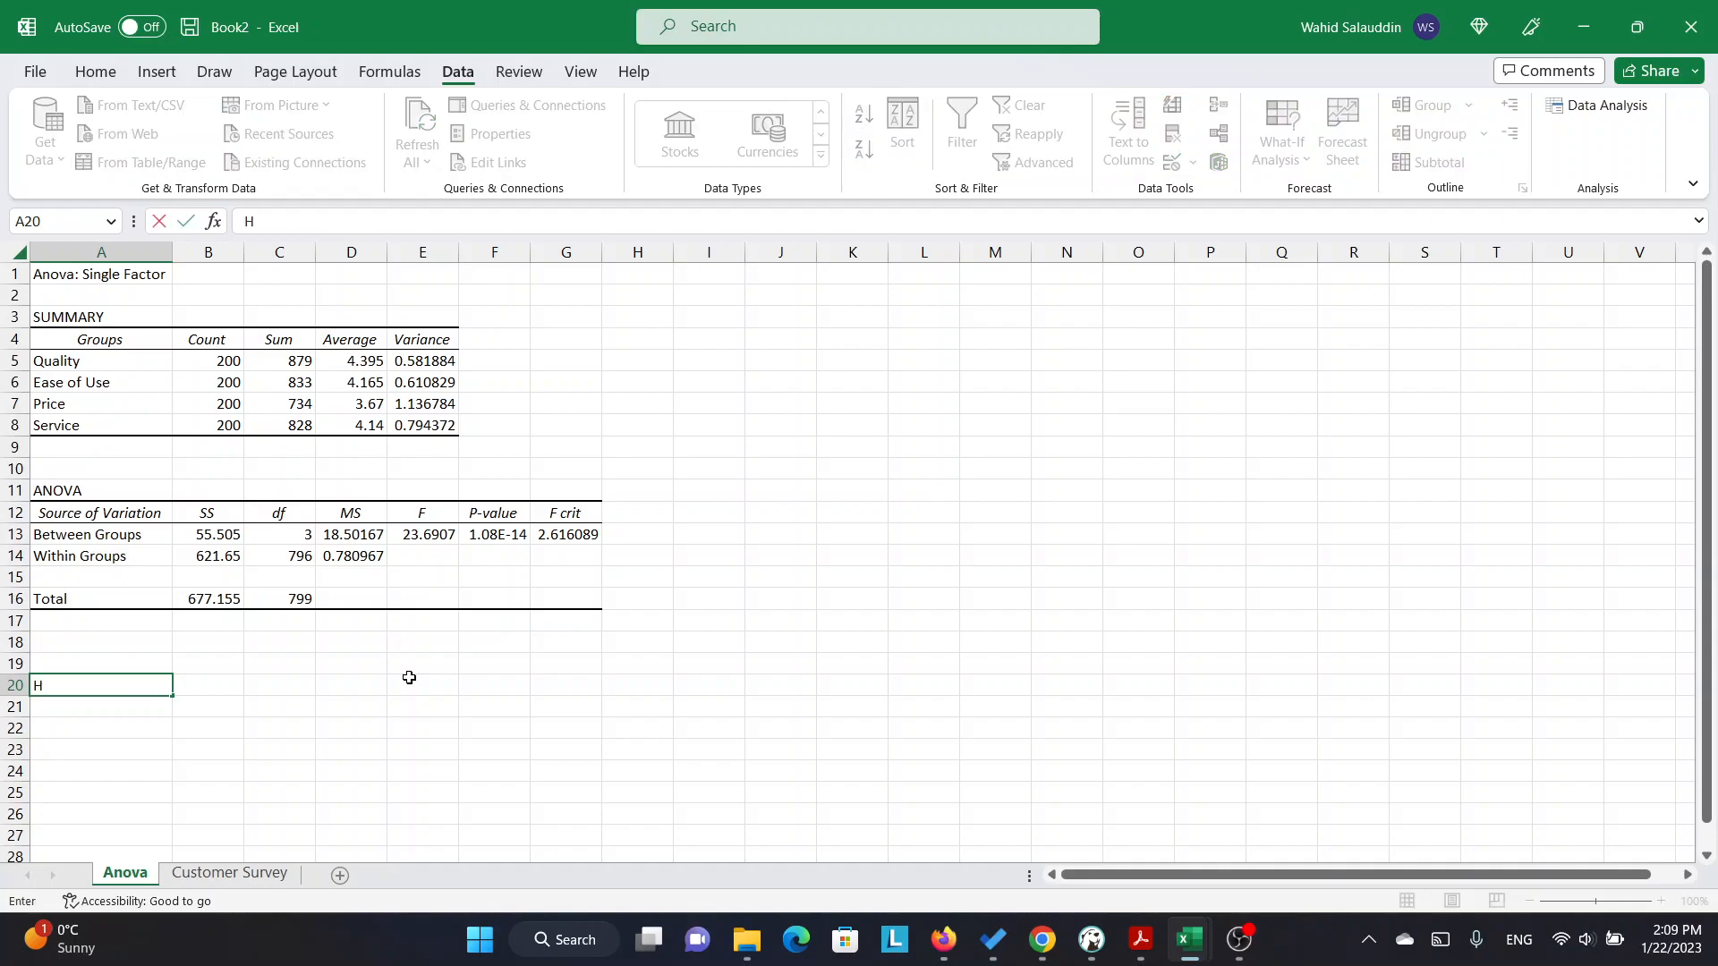
{"action": "type", "text": "0:"}
{"action": "key", "text": "Tab"}
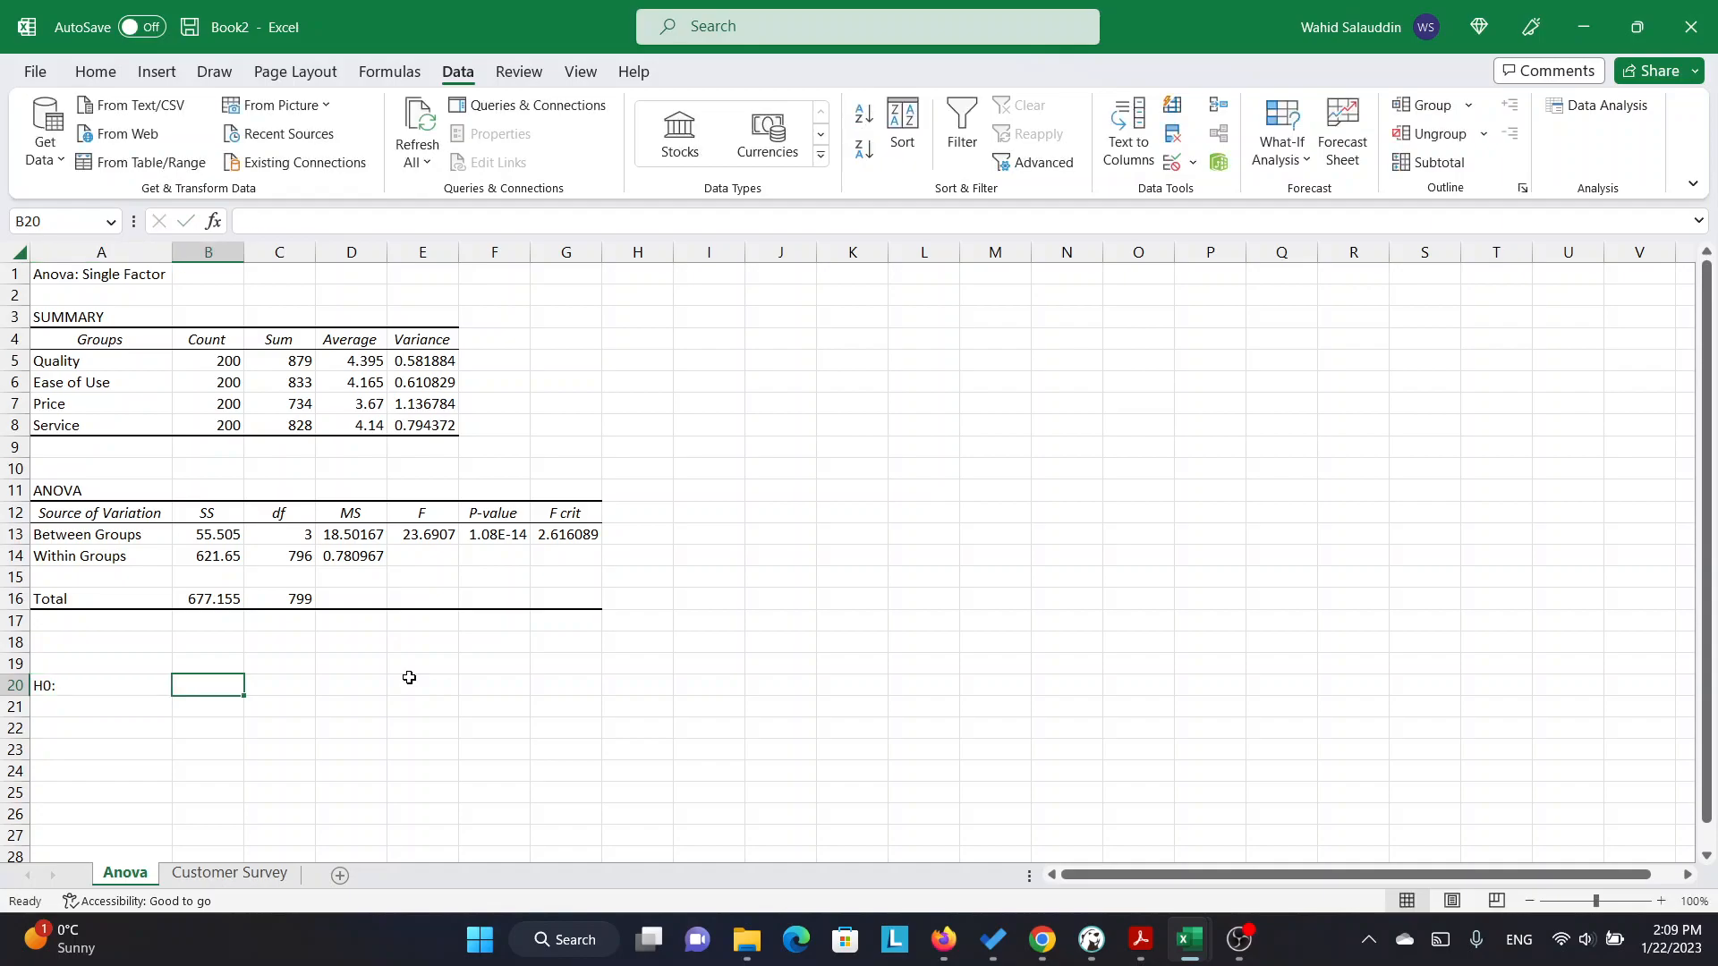
Enter "Mu(all the groups are equal)" in cell B20 as the null hypothesis.
{"action": "type", "text": "m"}
{"action": "key", "text": "BackSpace"}
{"action": "type", "text": "u"}
{"action": "key", "text": "BackSpace"}
{"action": "type", "text": "Mu(all the groups are equal"}
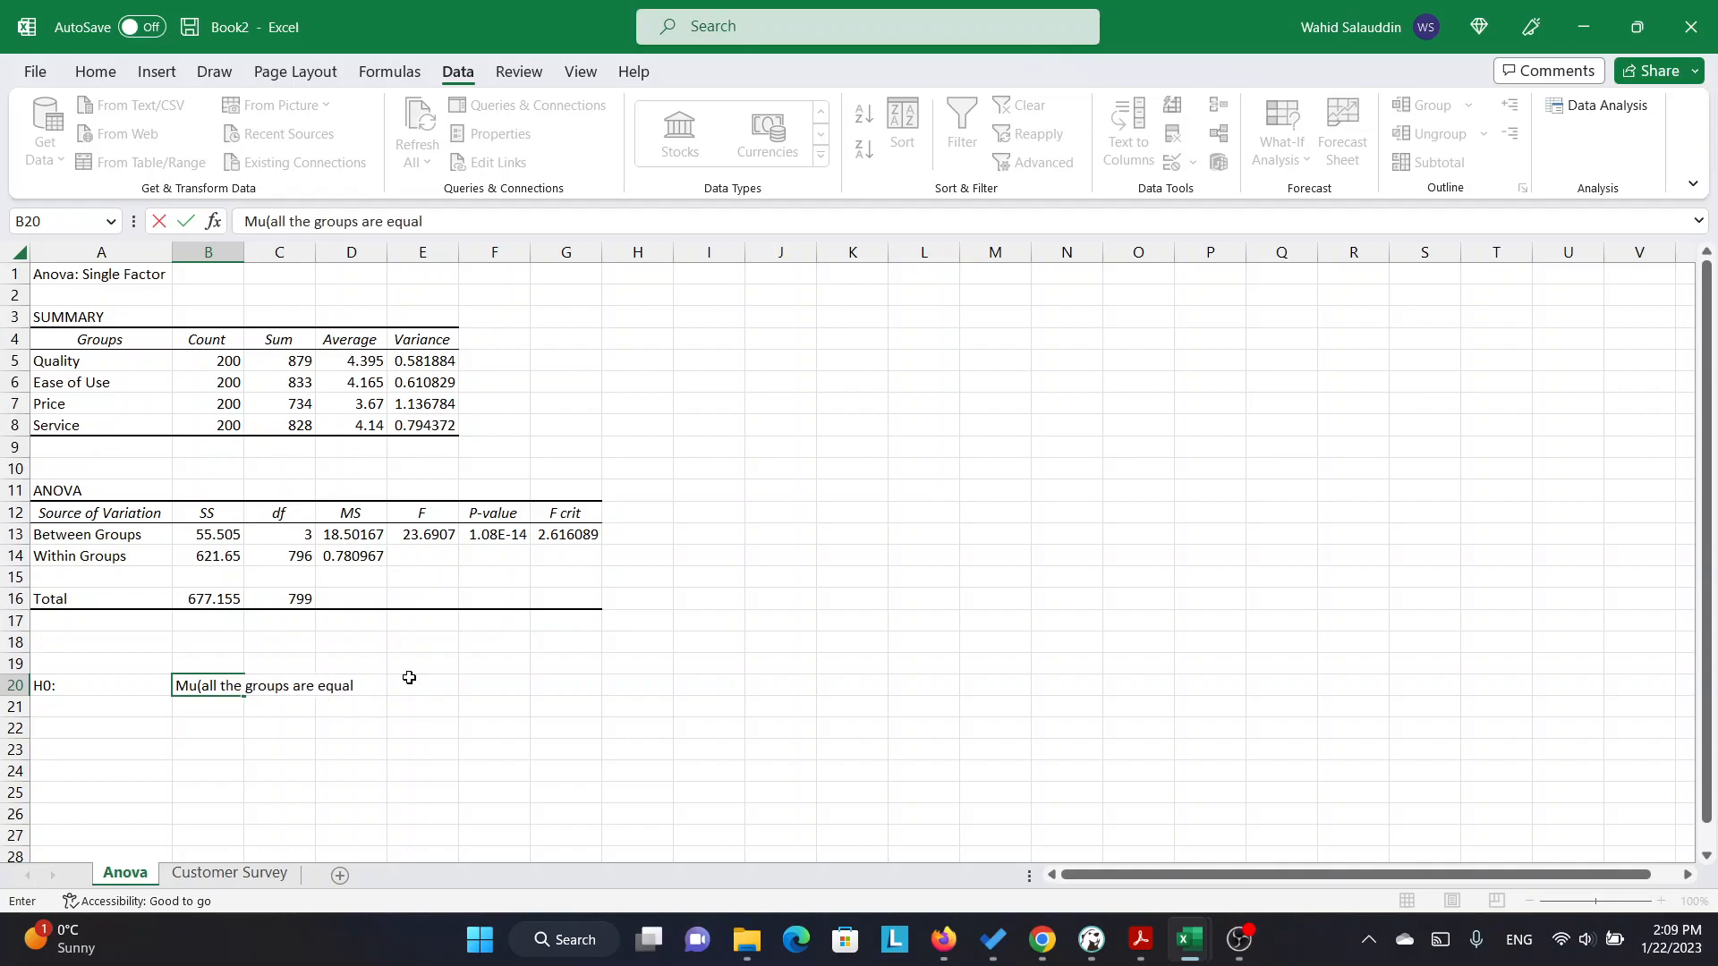
{"action": "type", "text": ")"}
{"action": "key", "text": "ctrl+Return"}
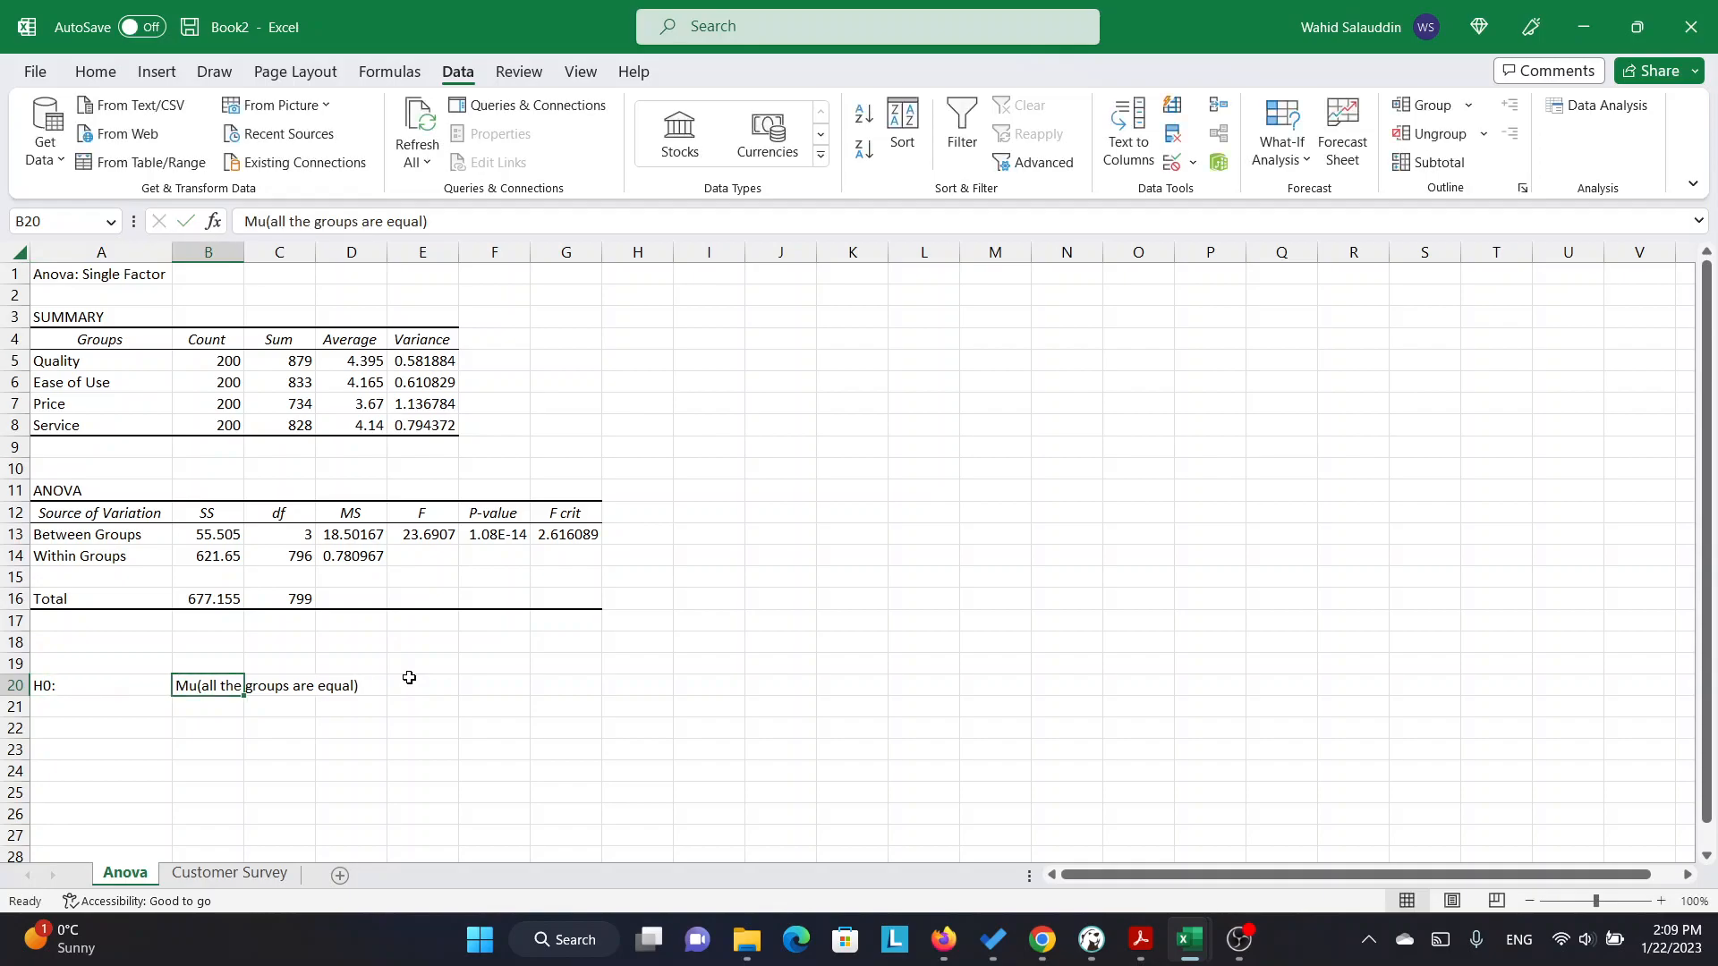
Reword the null hypothesis in cell B20 to "Mean of all the groups are equal".
{"action": "left_click", "coordinate": [266, 221]}
{"action": "double_click", "coordinate": [207, 685]}
{"action": "key", "text": "Left"}
{"action": "key", "text": "BackSpace"}
{"action": "key", "text": "BackSpace"}
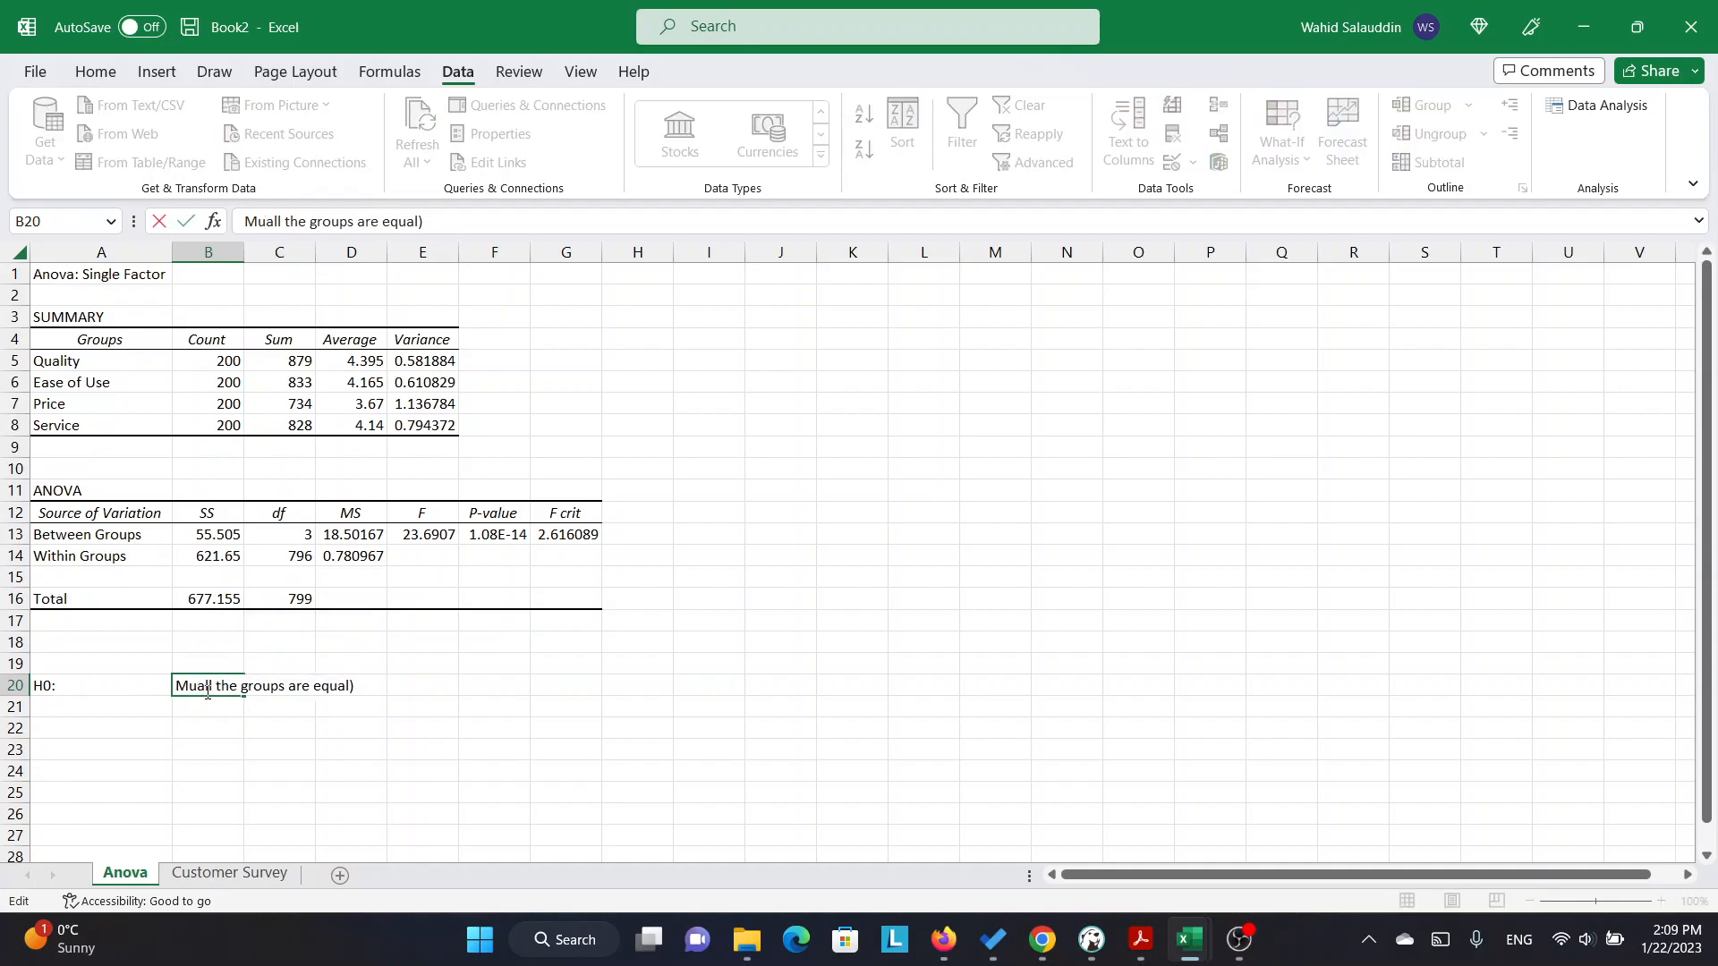
{"action": "type", "text": "ean "}
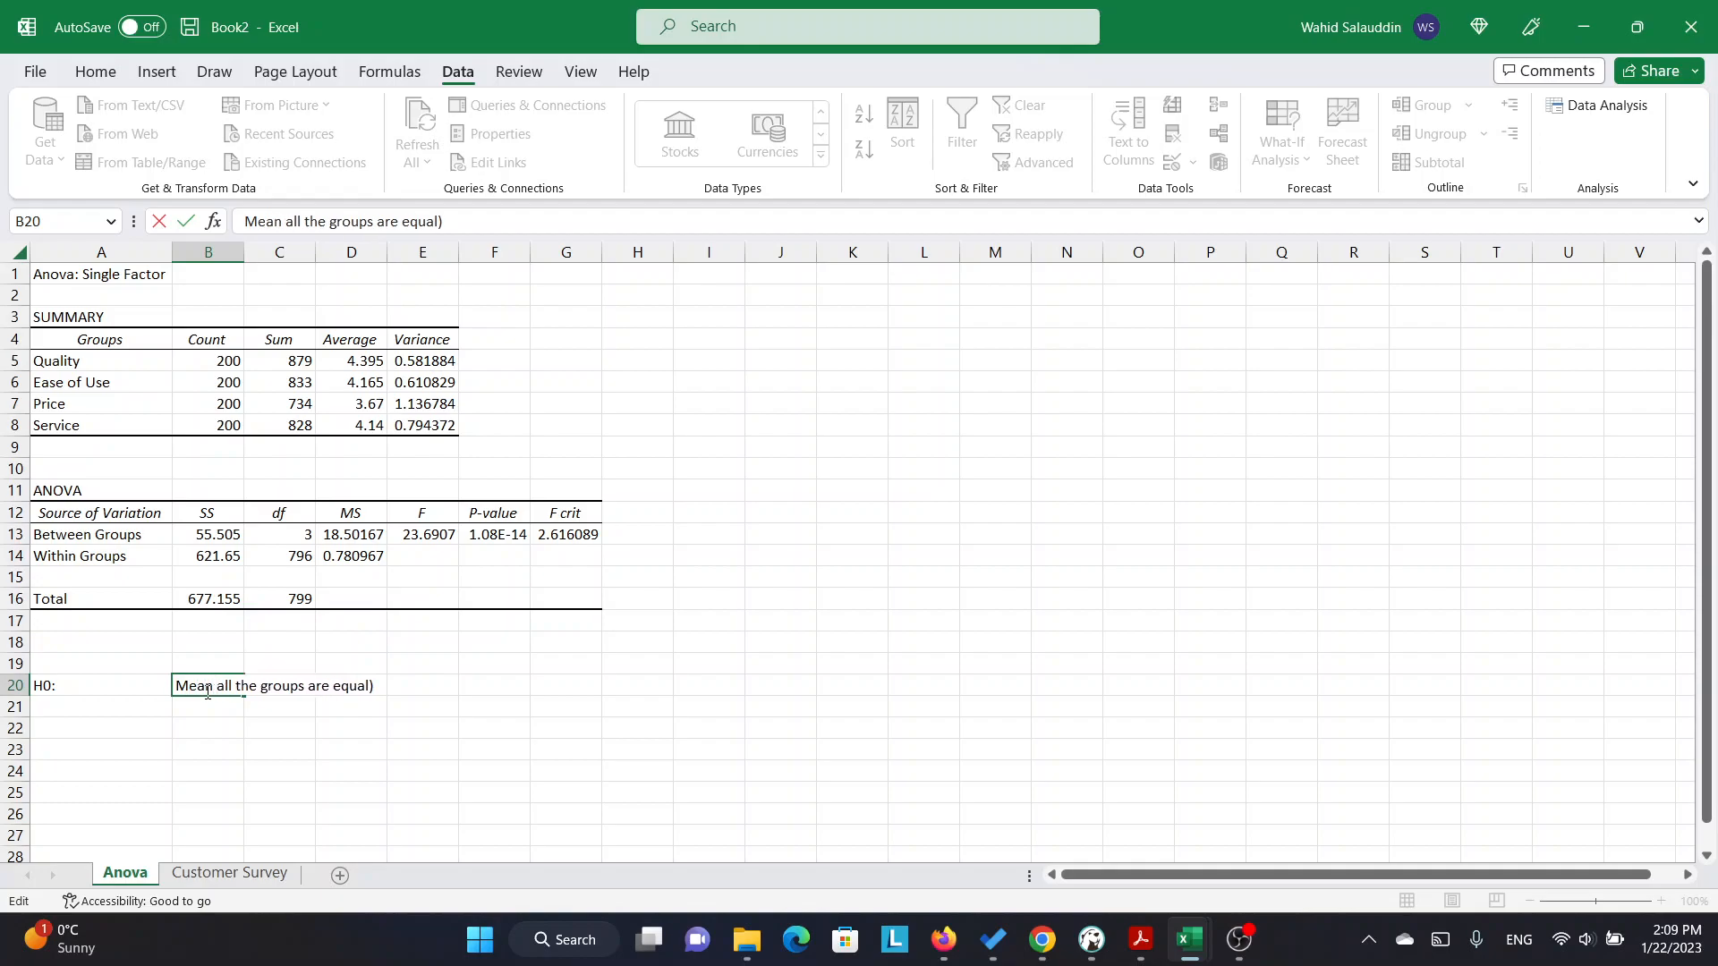
{"action": "type", "text": "of"}
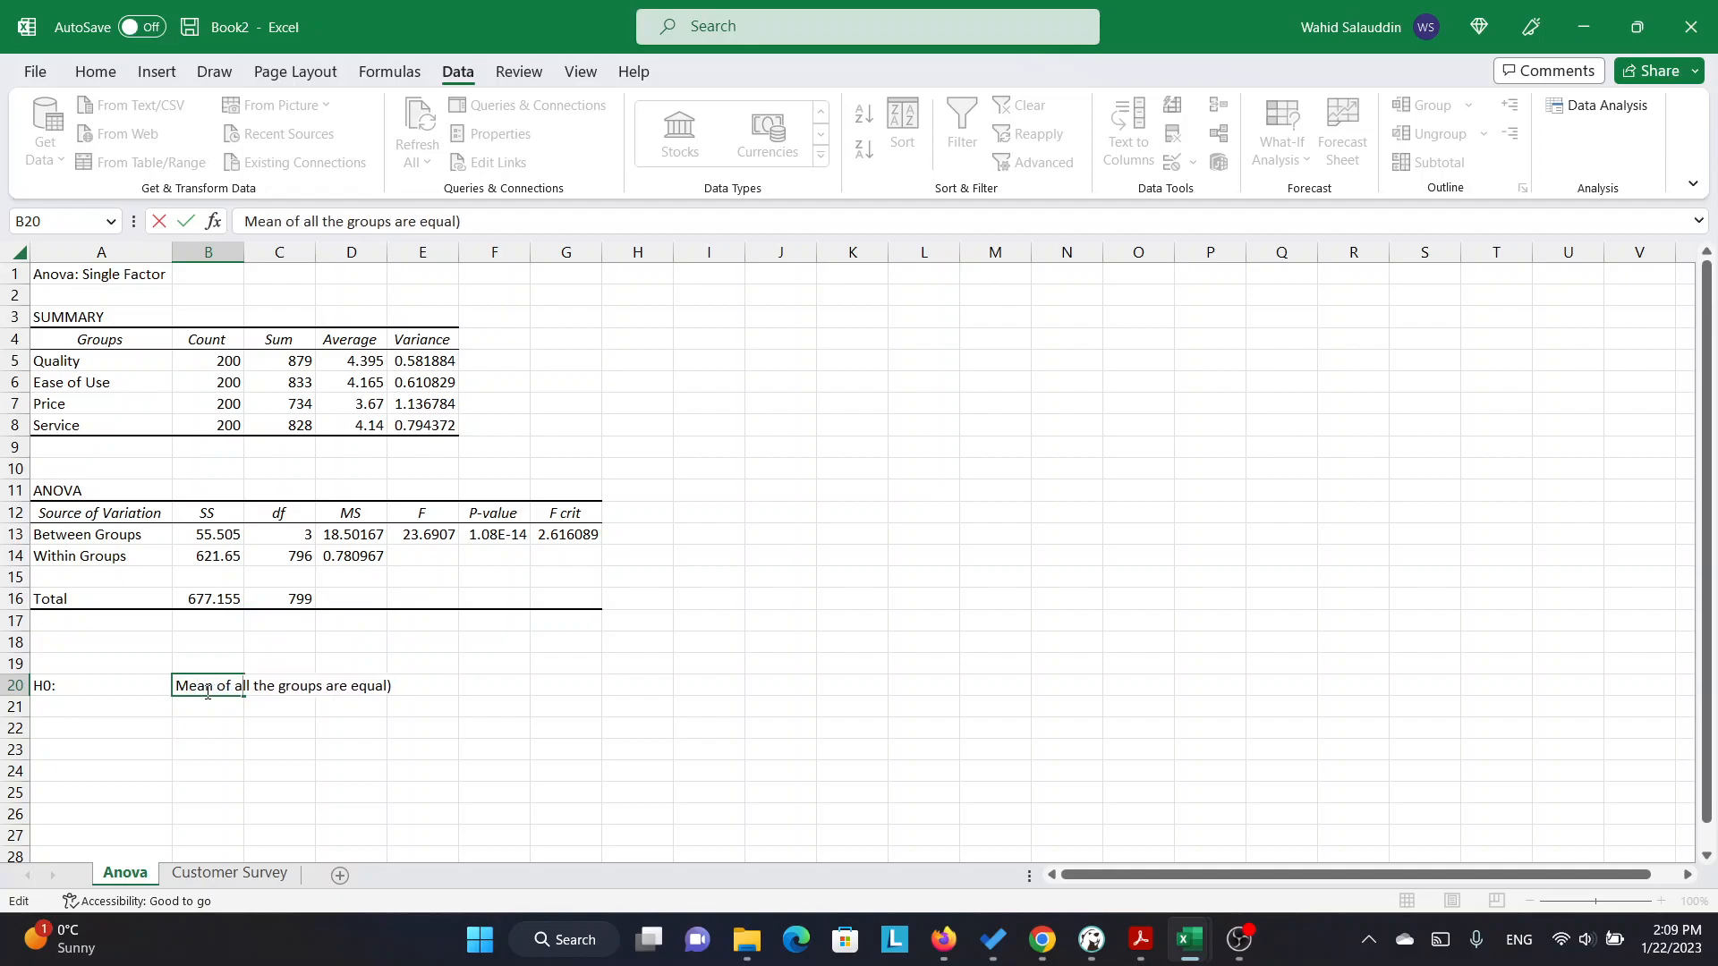
{"action": "key", "text": "BackSpace"}
{"action": "key", "text": "Return"}
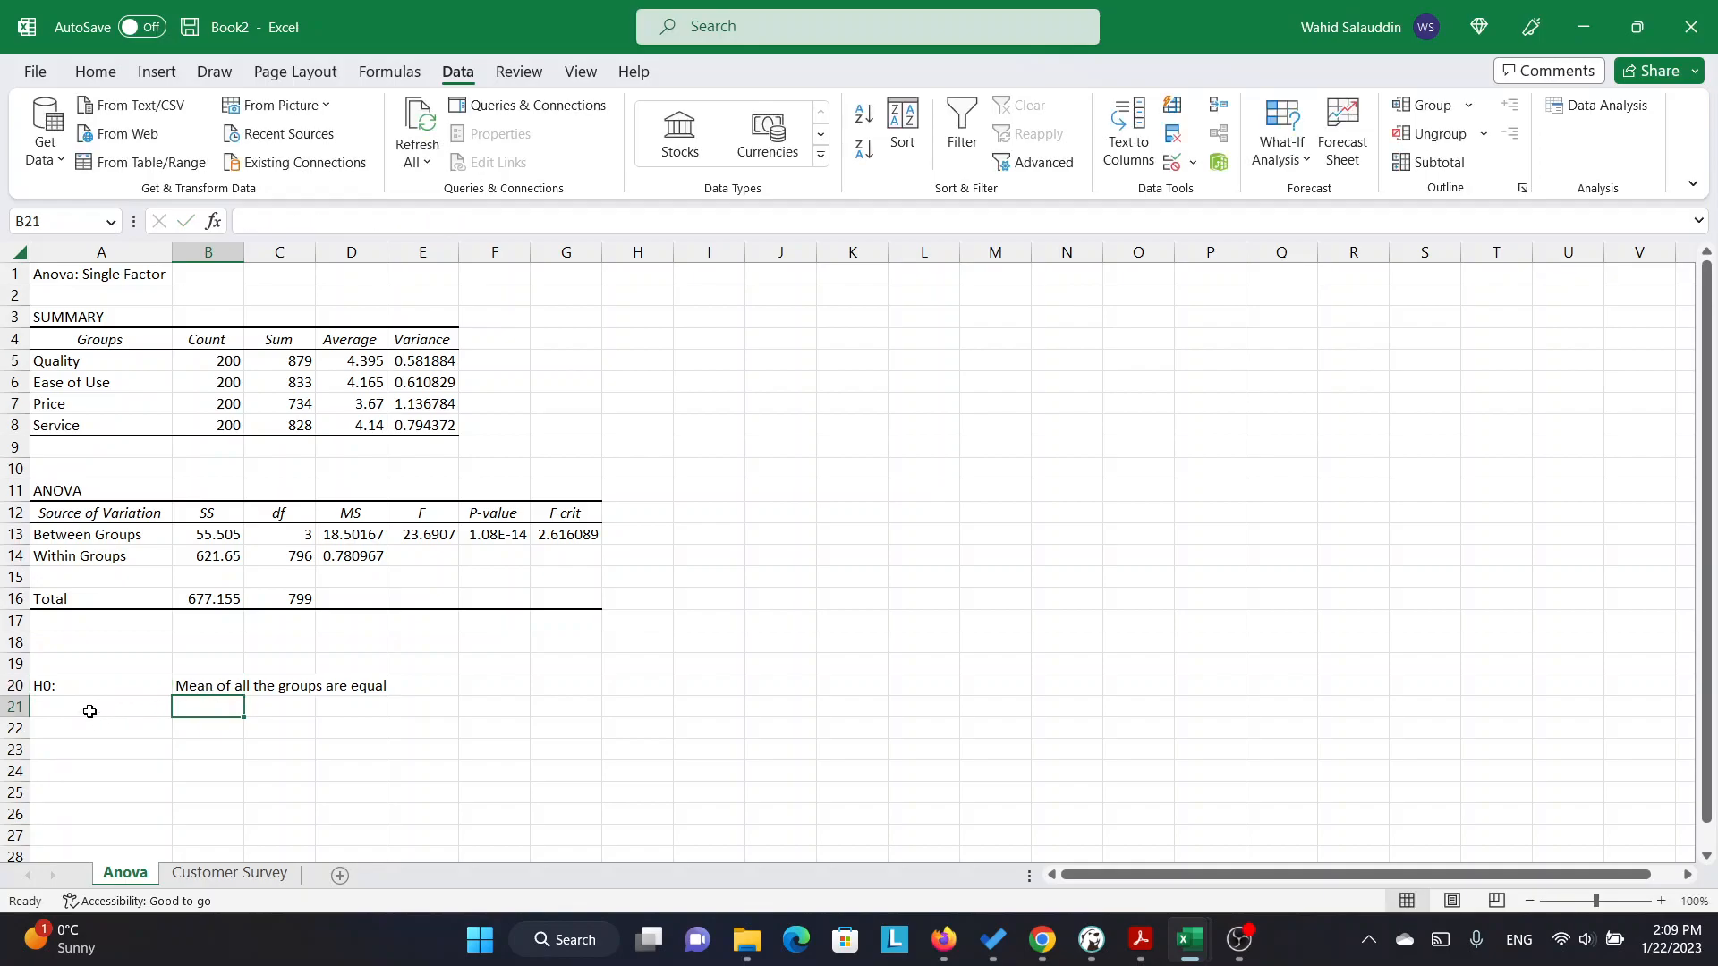
Enter the alternative hypothesis below H0, with "H1:" in cell A21 and "At least one the means is not equal" in cell B21.
{"action": "left_click", "coordinate": [89, 711]}
{"action": "type", "text": "H1:"}
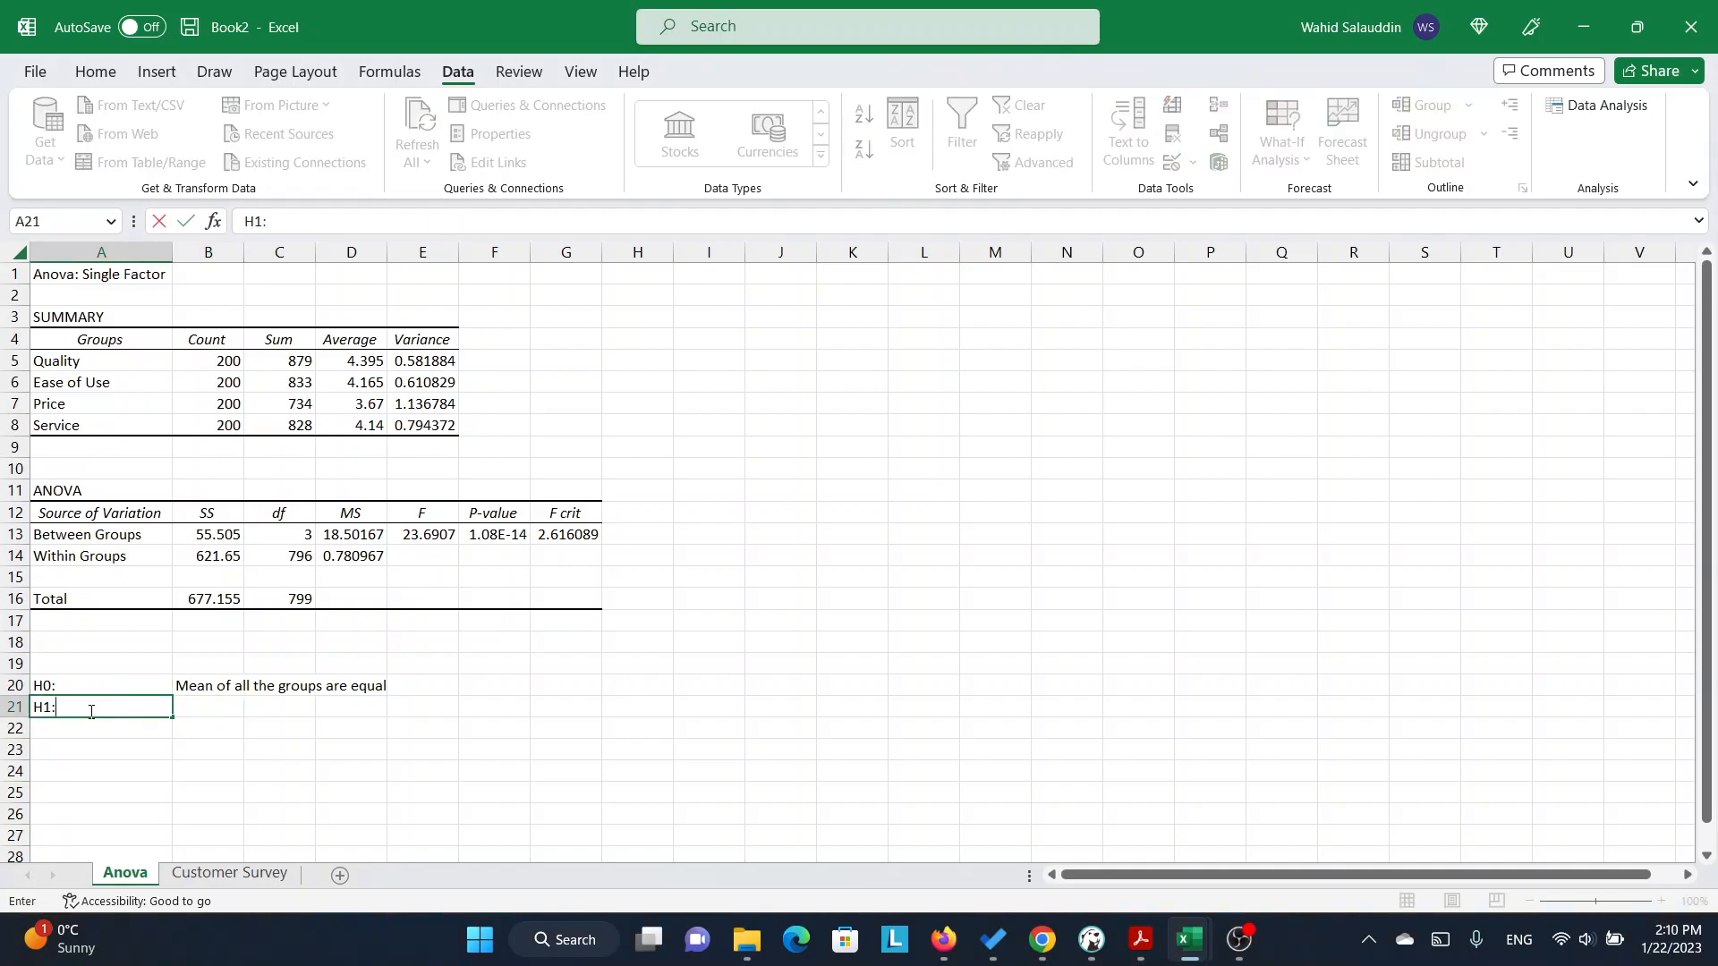
{"action": "key", "text": "Tab"}
{"action": "type", "text": "A"}
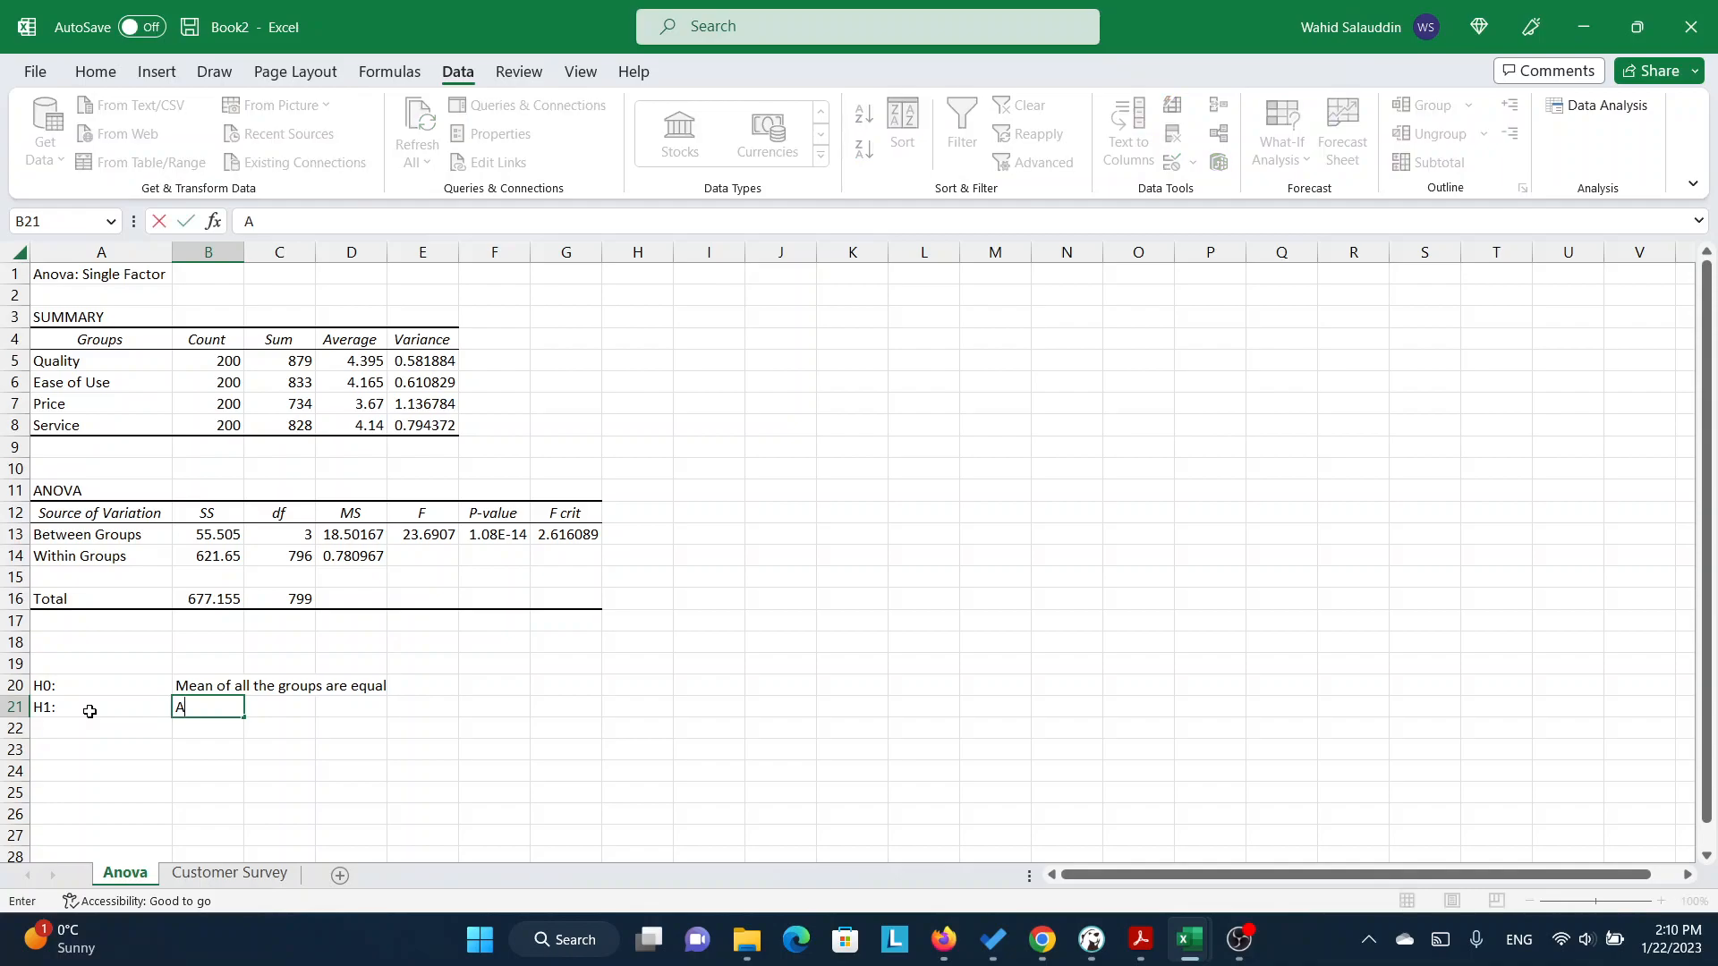
{"action": "type", "text": "t least one the means is no"}
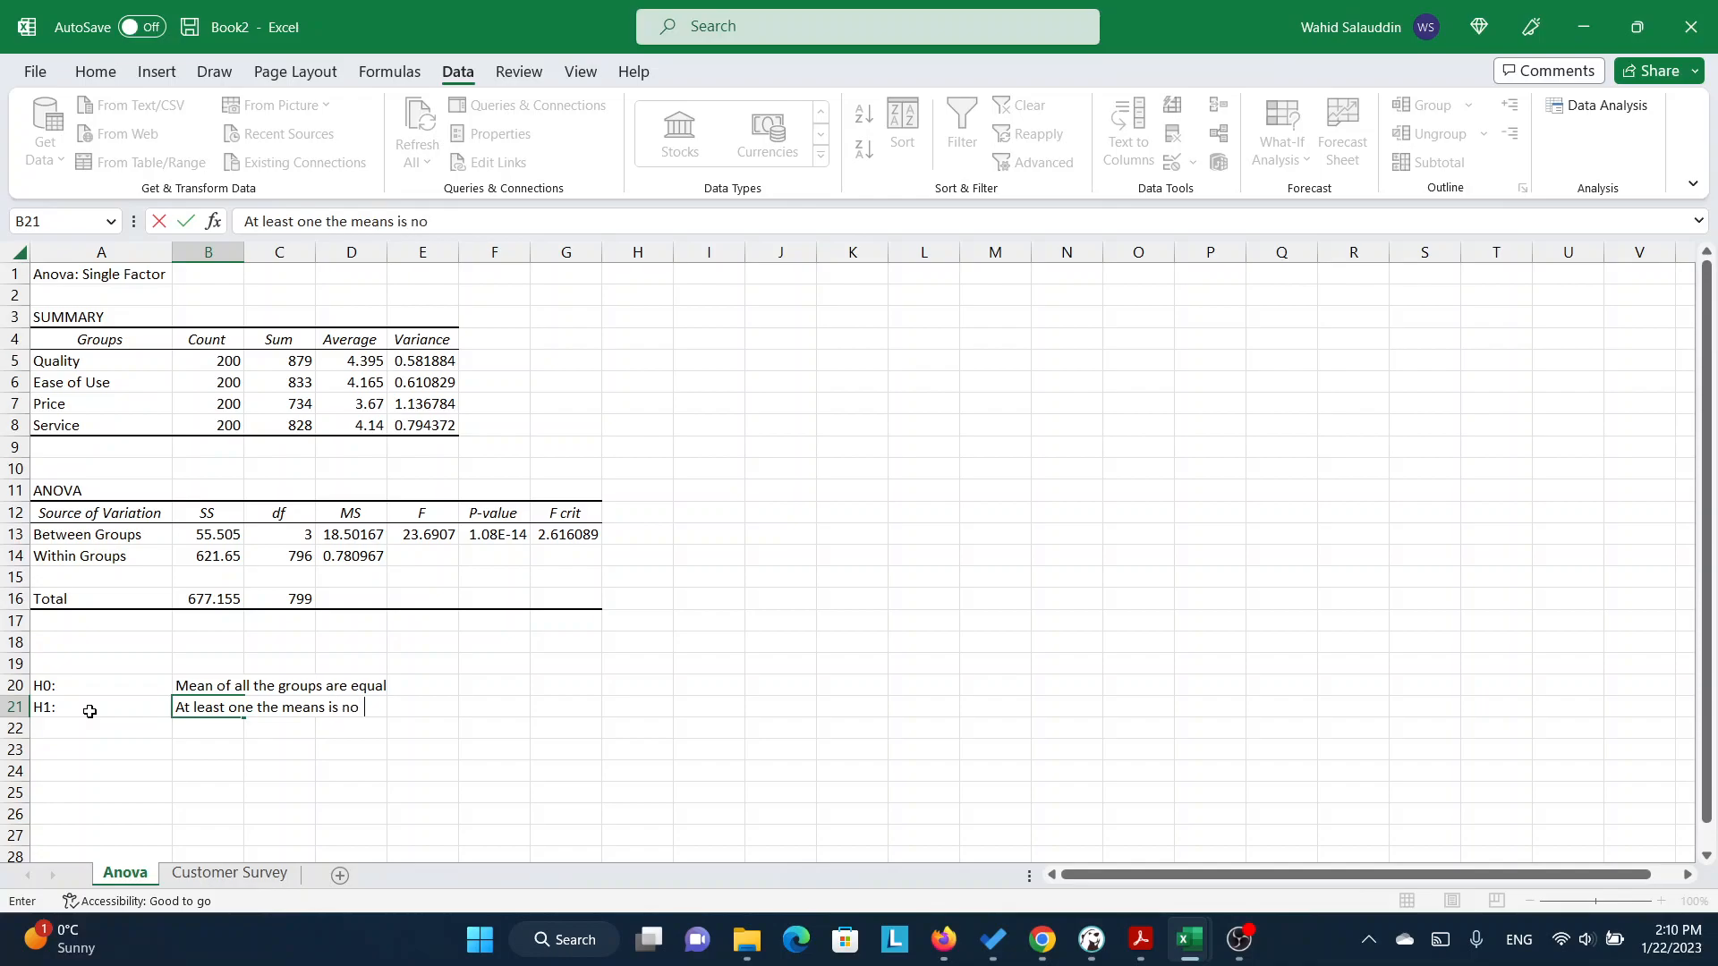
{"action": "type", "text": "t equal"}
{"action": "left_click", "coordinate": [525, 702]}
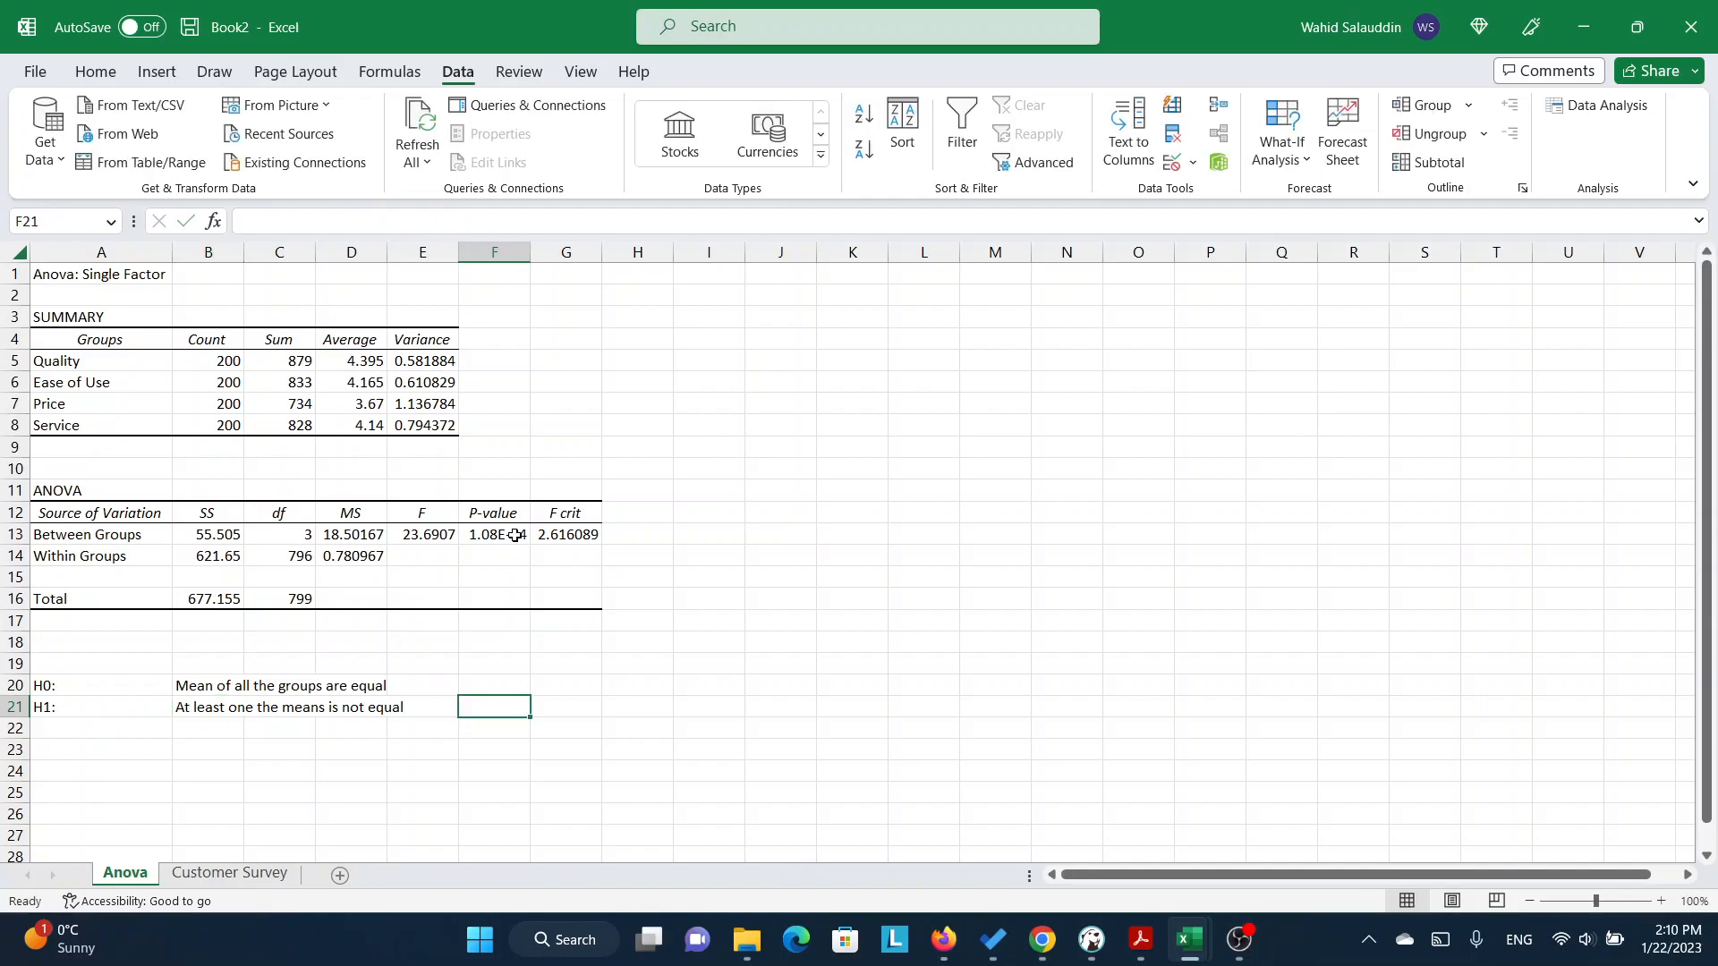
Enter the decision rule beside the null hypothesis, with "p-value <-" in cell F20 and 0.05 in cell G20.
{"action": "left_click", "coordinate": [504, 685]}
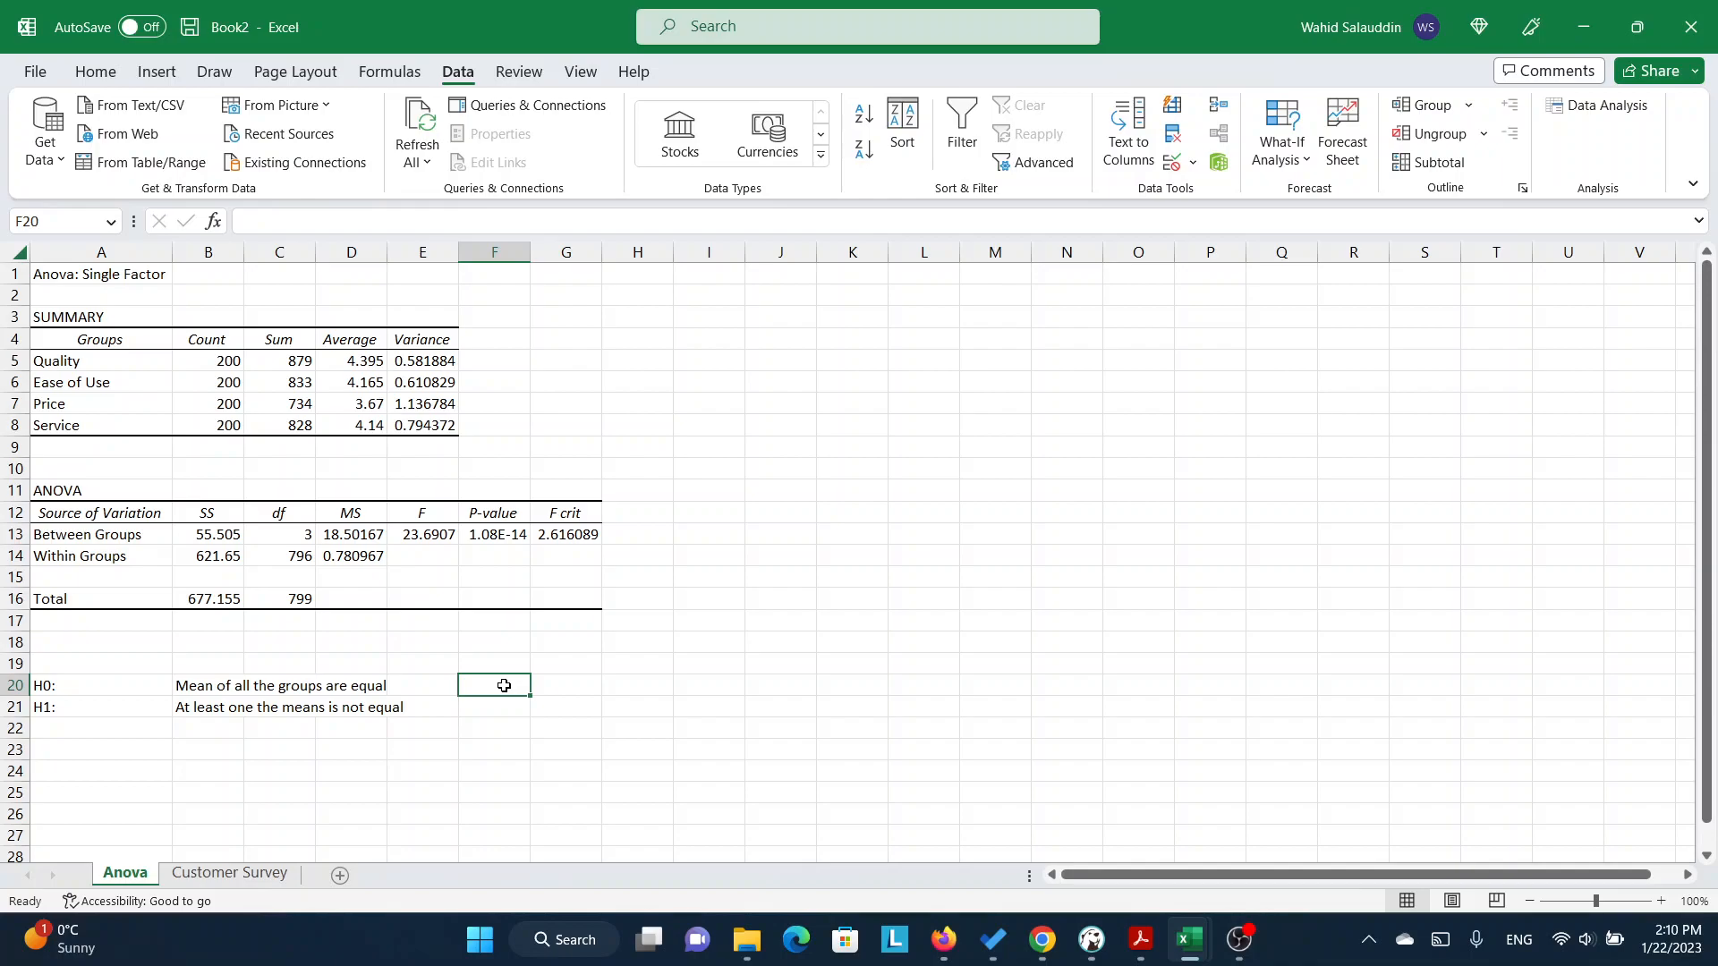
{"action": "left_click", "coordinate": [497, 537]}
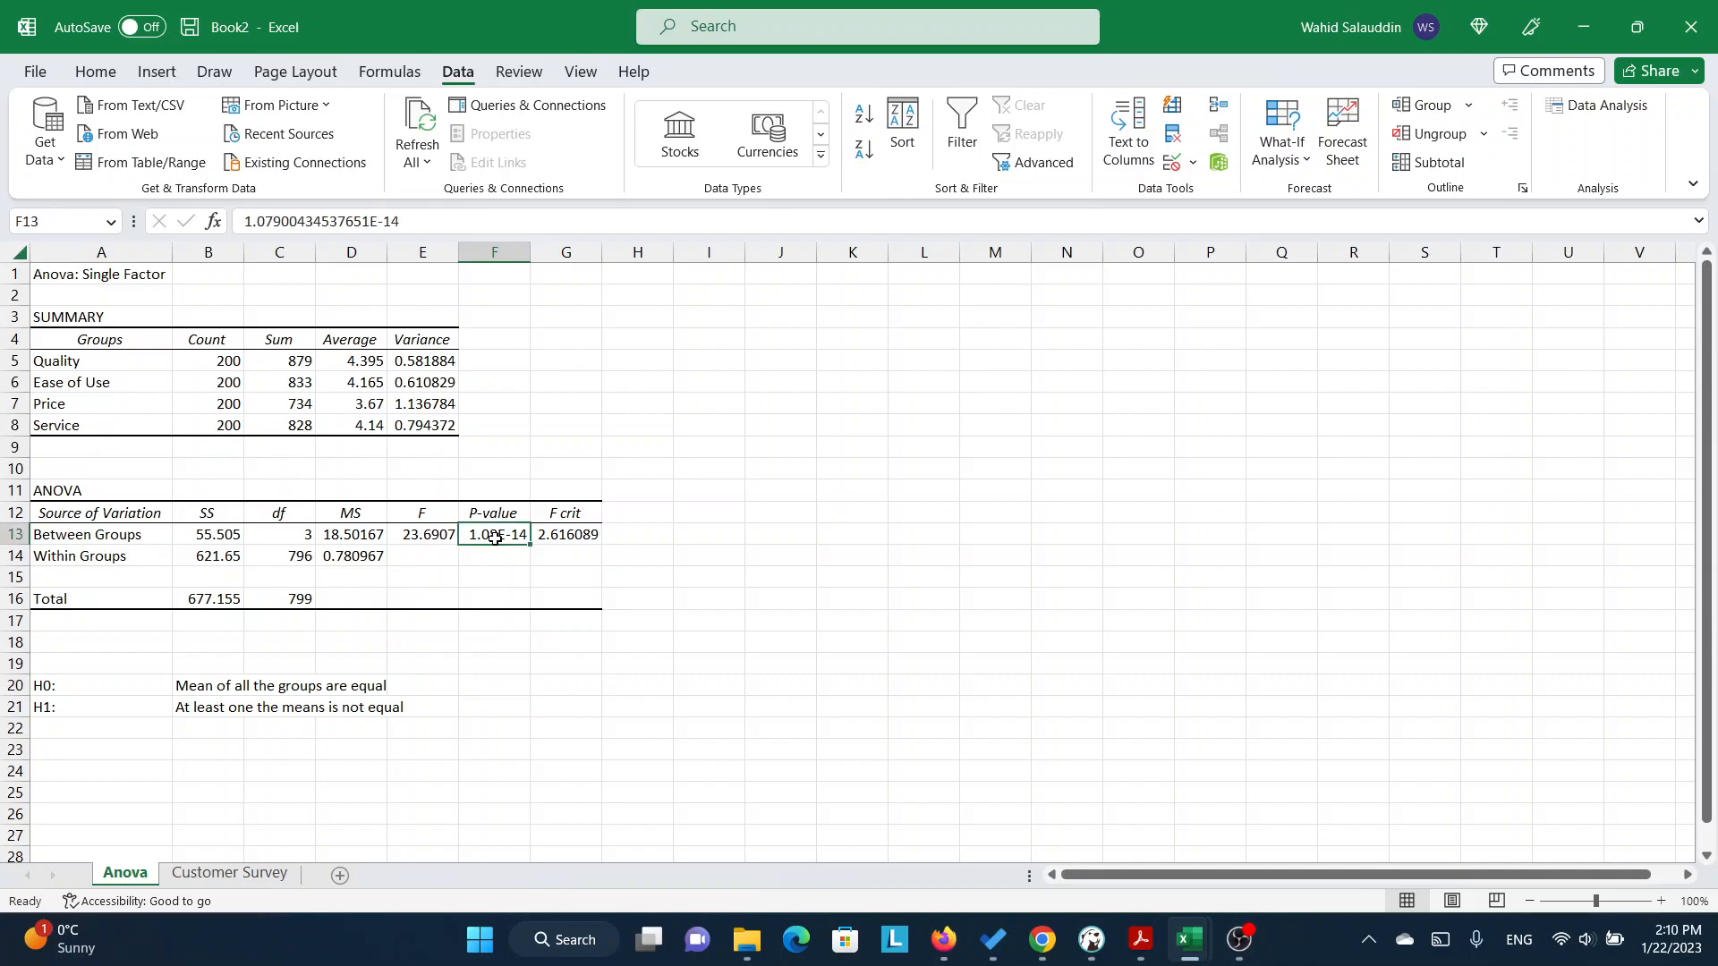
{"action": "left_click", "coordinate": [499, 684]}
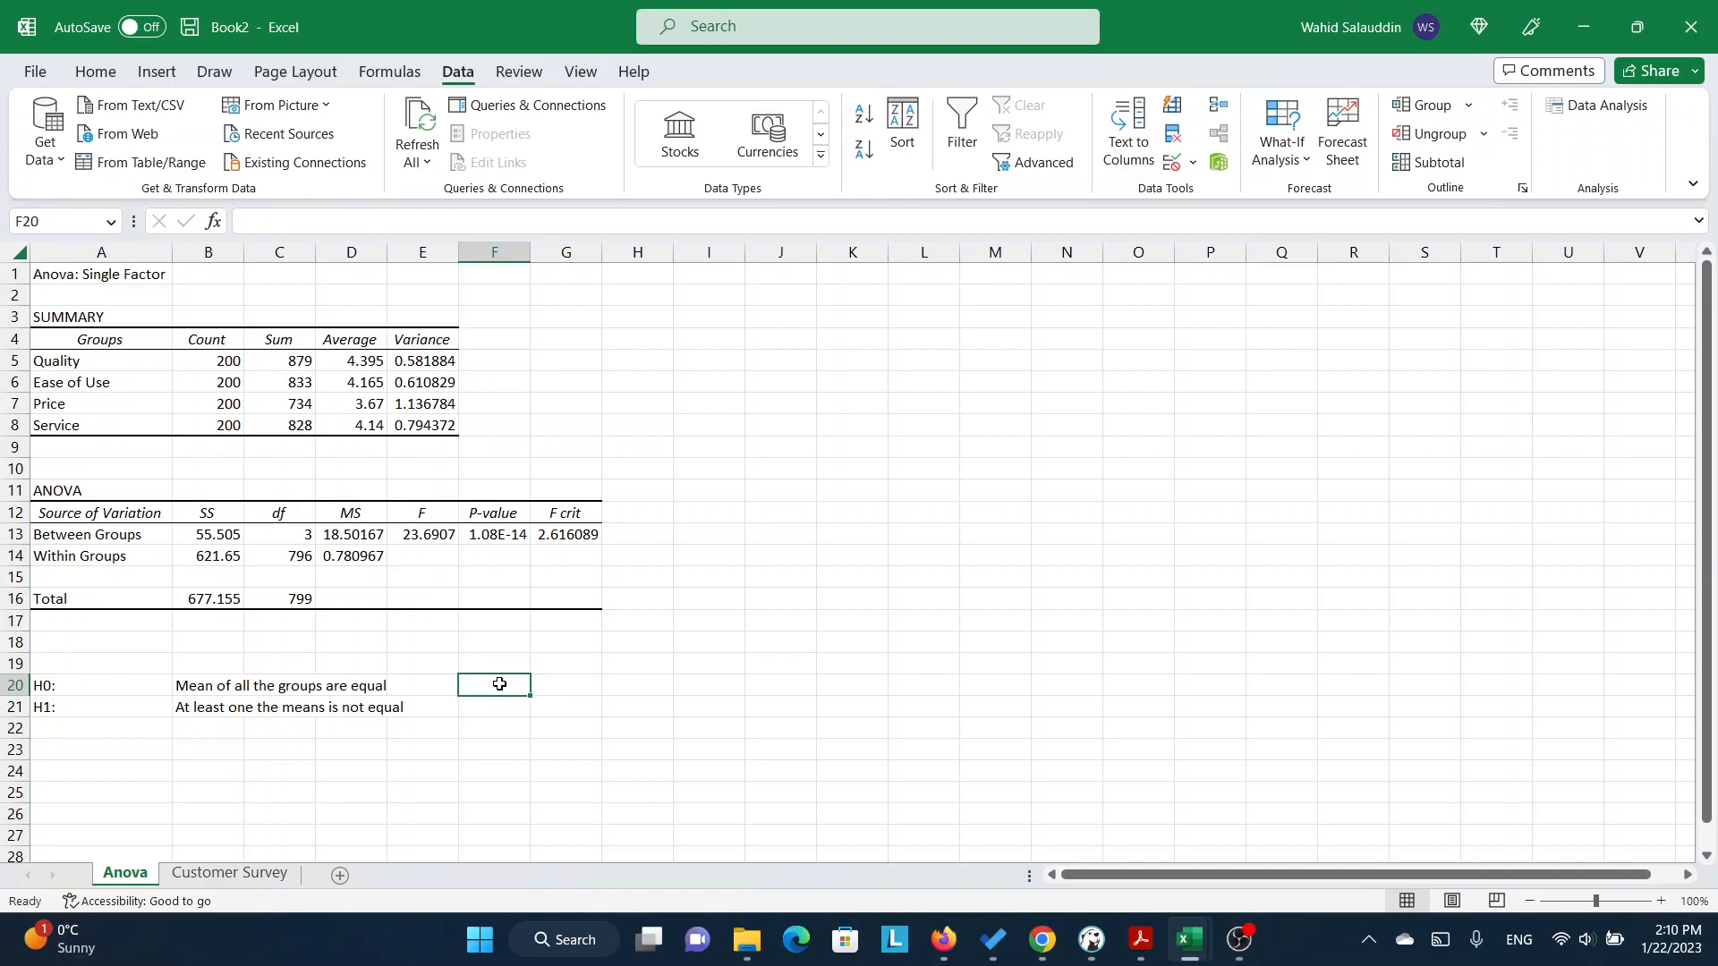
{"action": "type", "text": "p-value <-"}
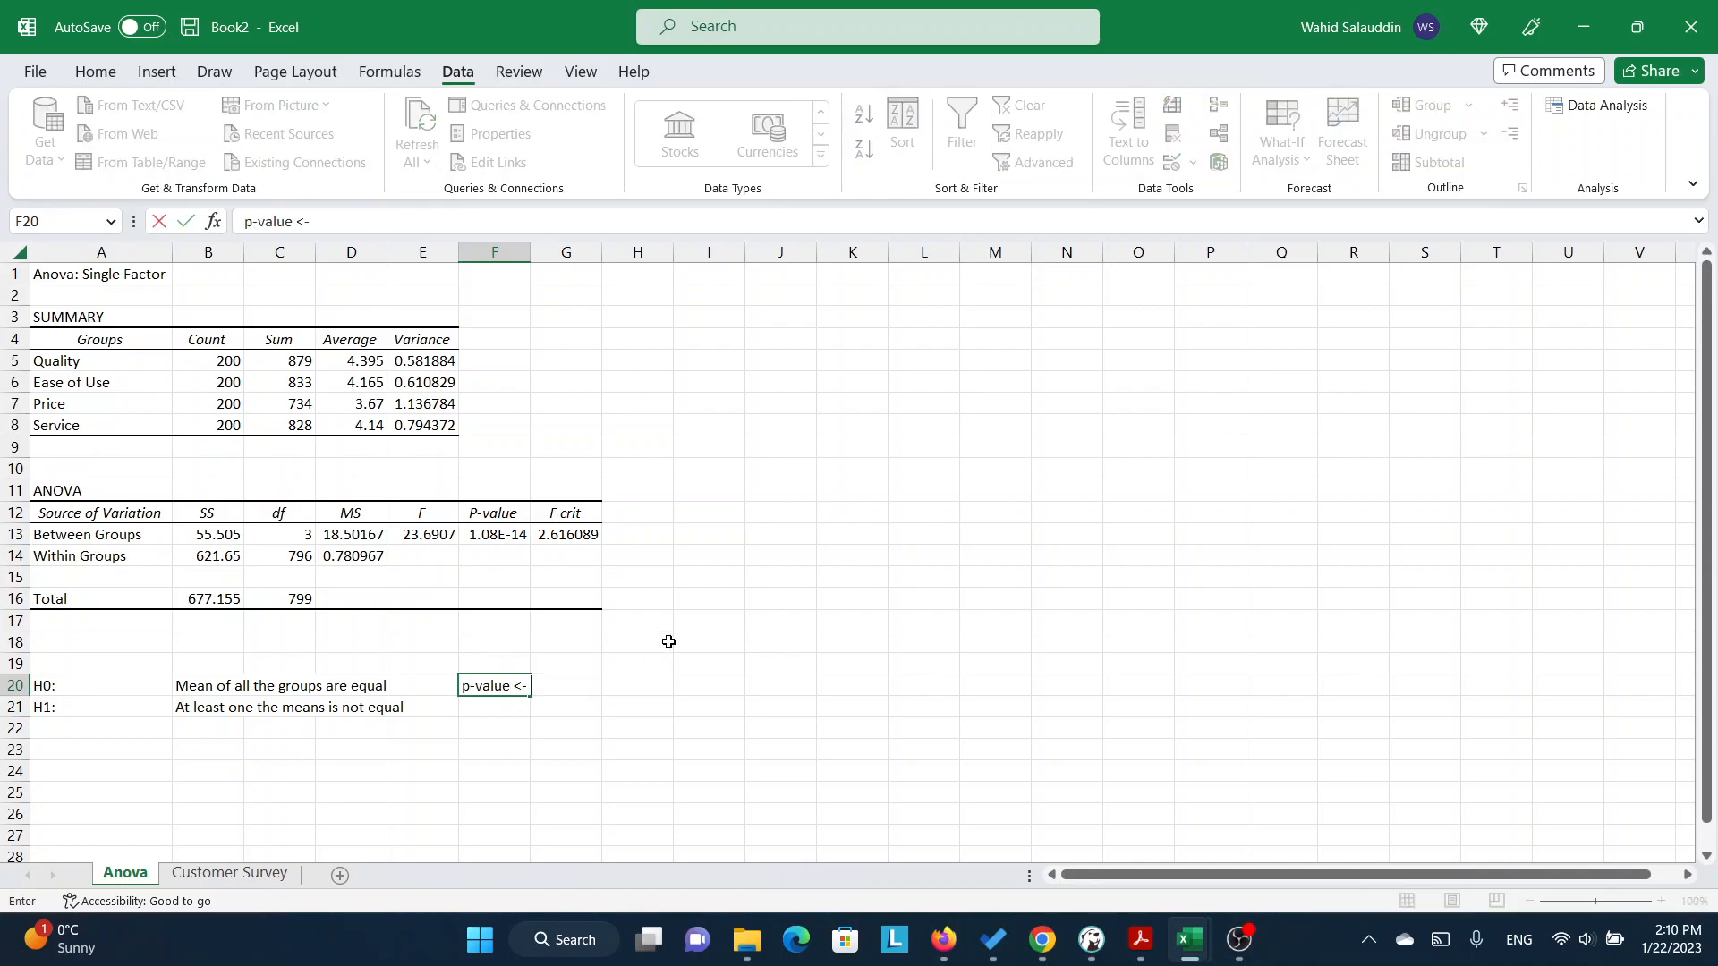
{"action": "type", "text": " 0.05"}
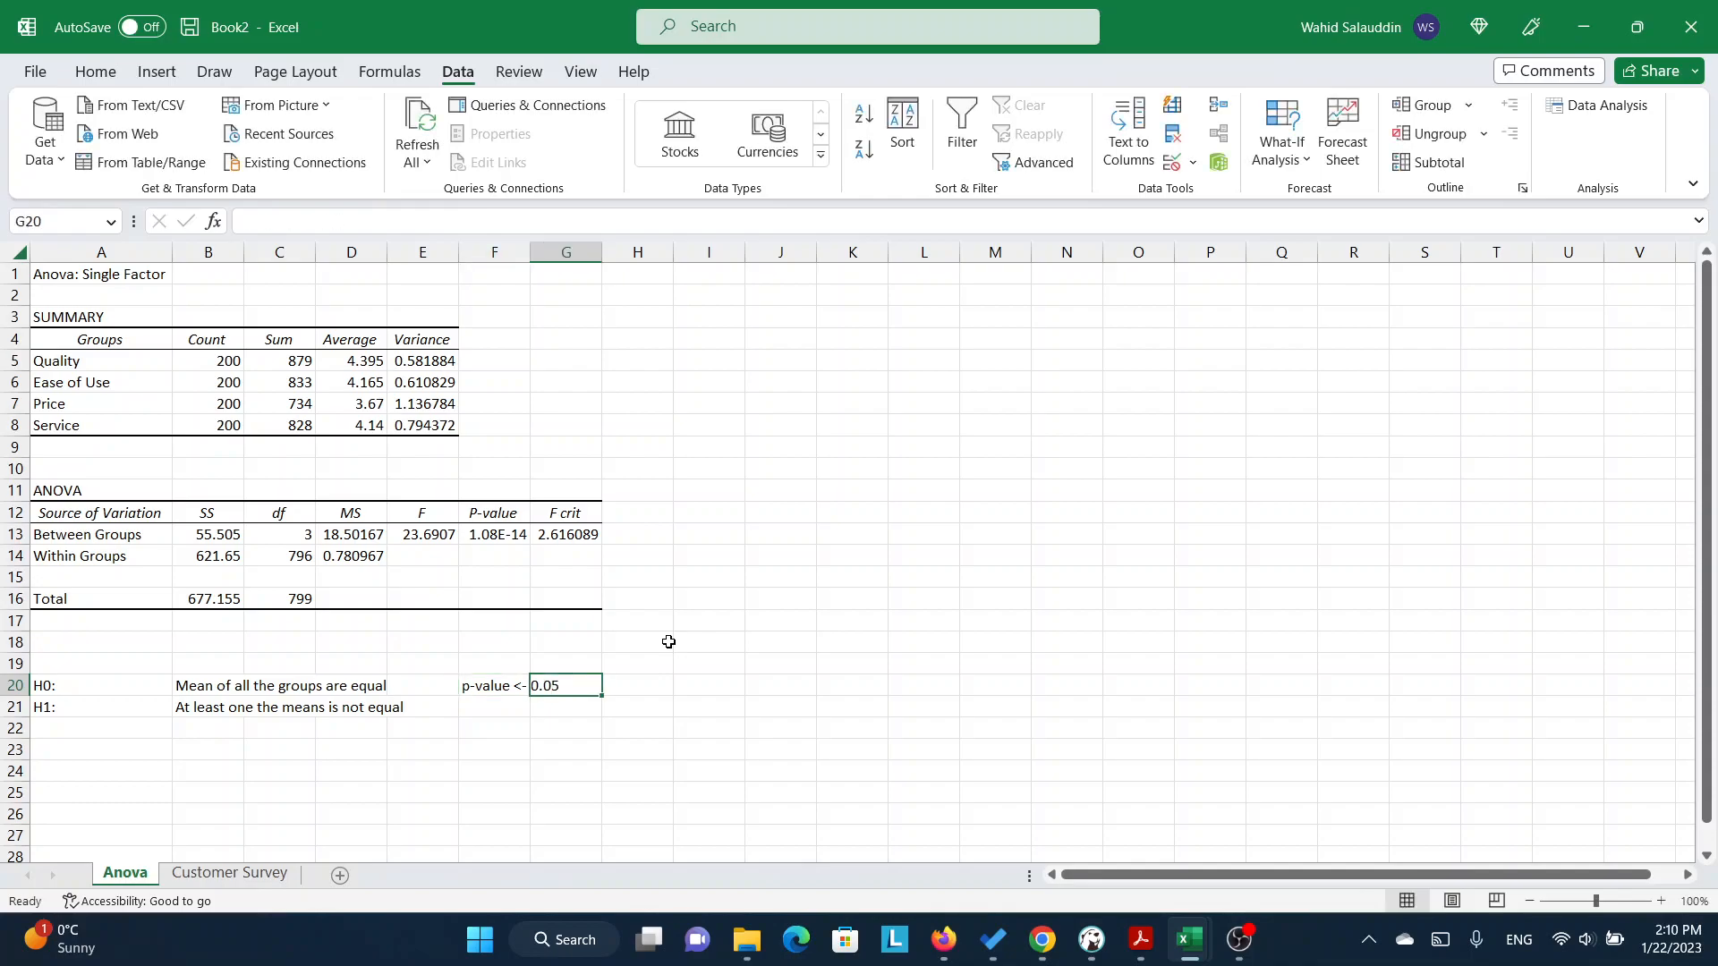
{"action": "key", "text": "Return"}
Enter the conclusion "Reject the null hypothesis" in cell F21, below the p-value rule.
{"action": "type", "text": "R"}
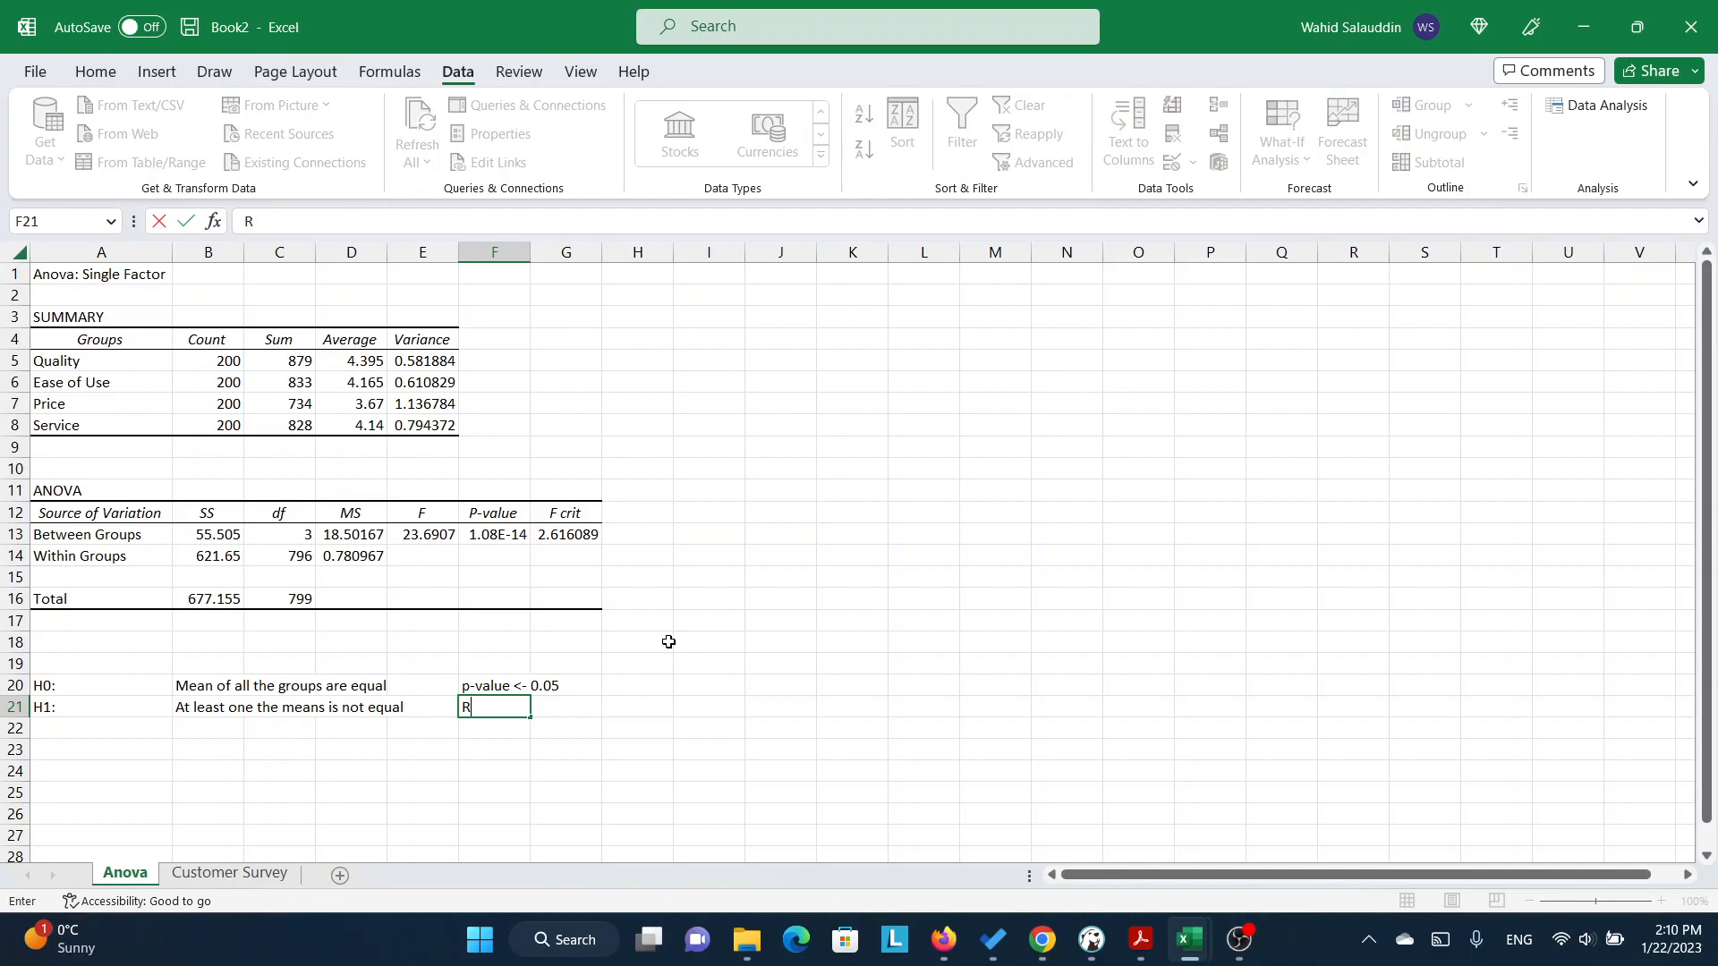
{"action": "type", "text": "eject the null hypothesis"}
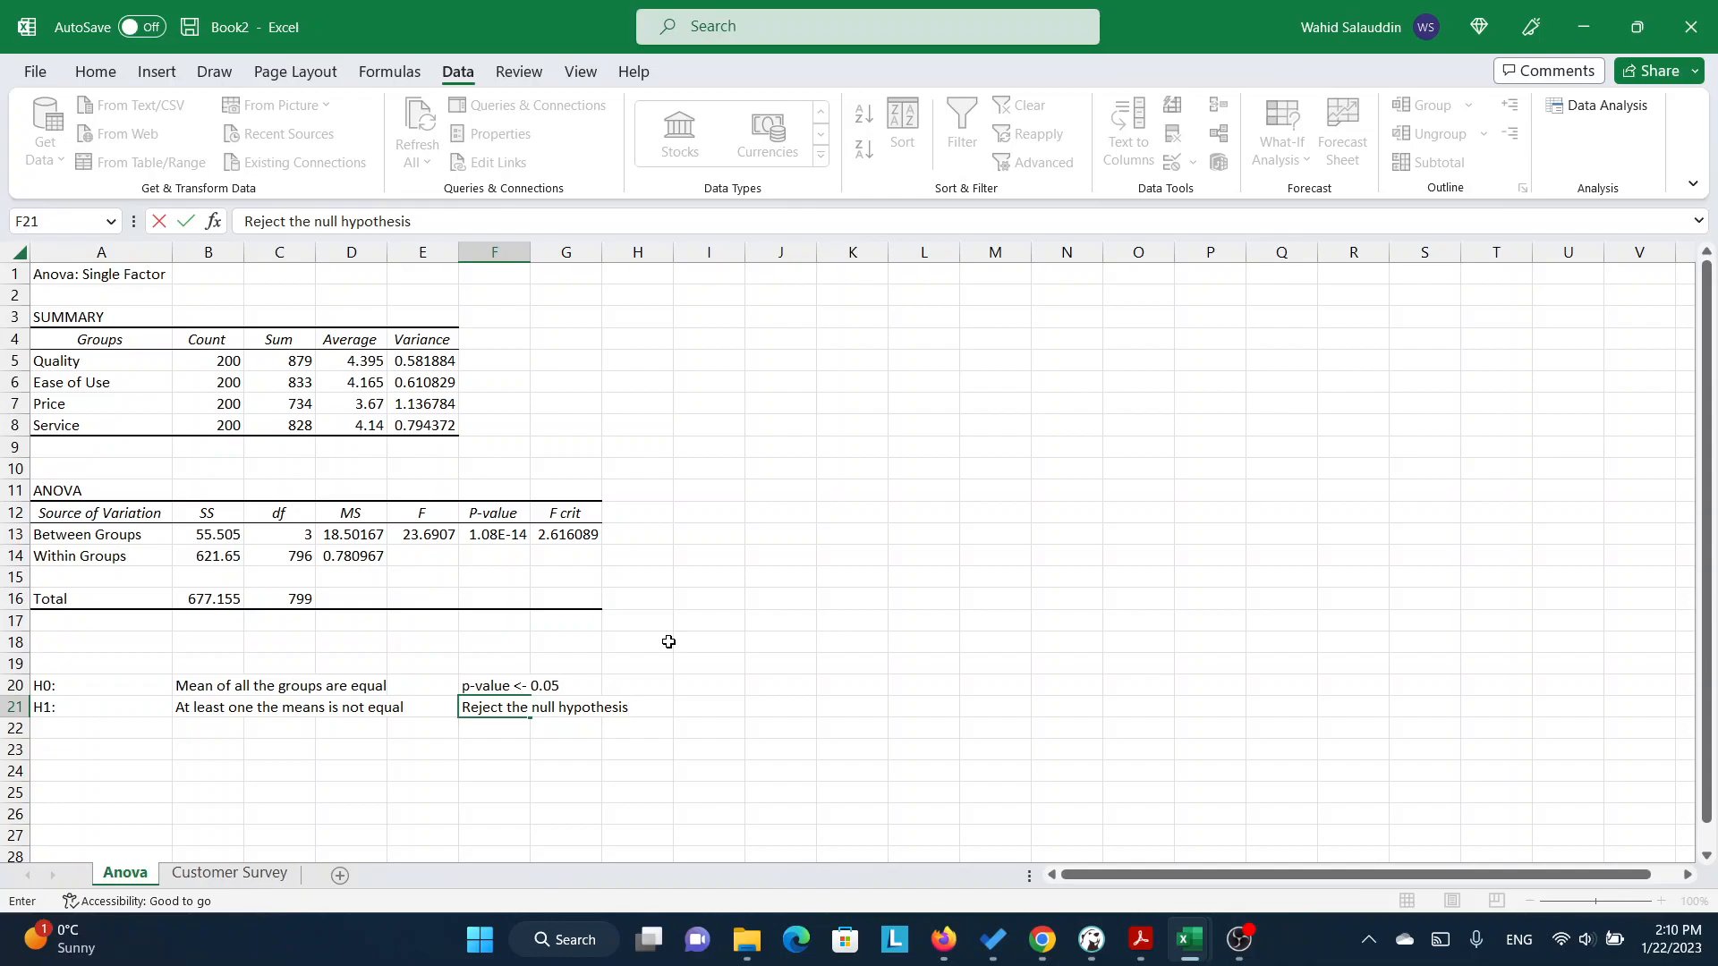
Review the ratings on the Customer Survey sheet and return to the Anova sheet.
{"action": "left_click", "coordinate": [229, 872]}
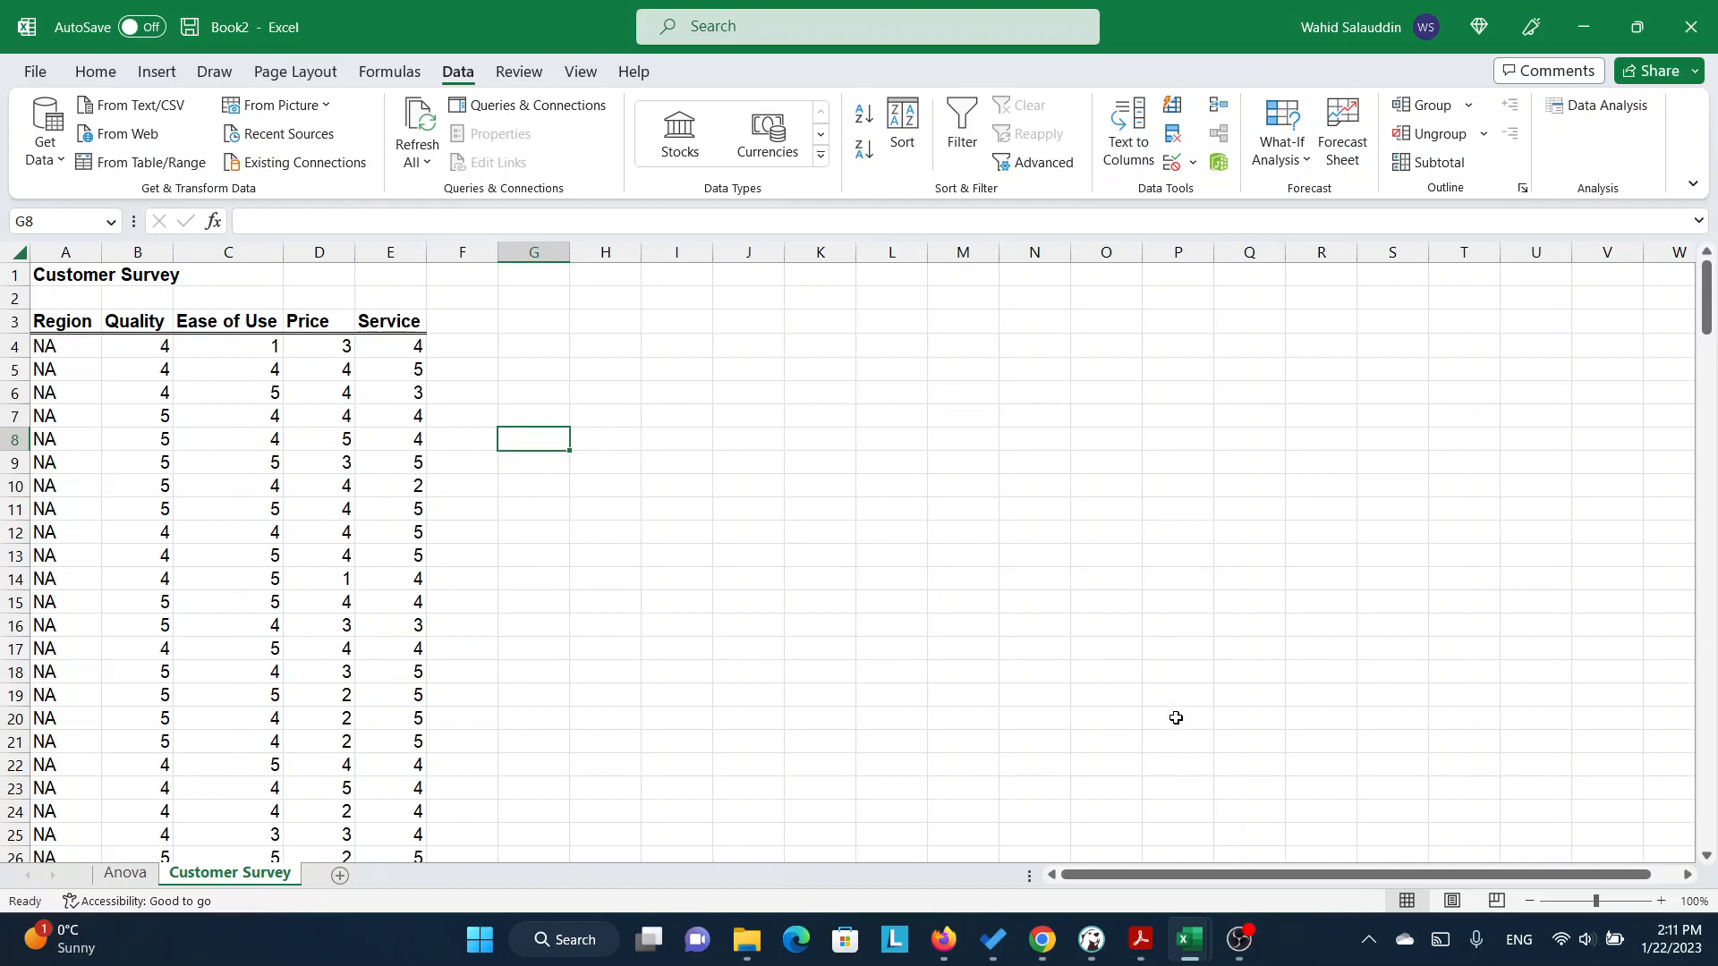
{"action": "left_click", "coordinate": [128, 877]}
{"action": "left_click", "coordinate": [716, 680]}
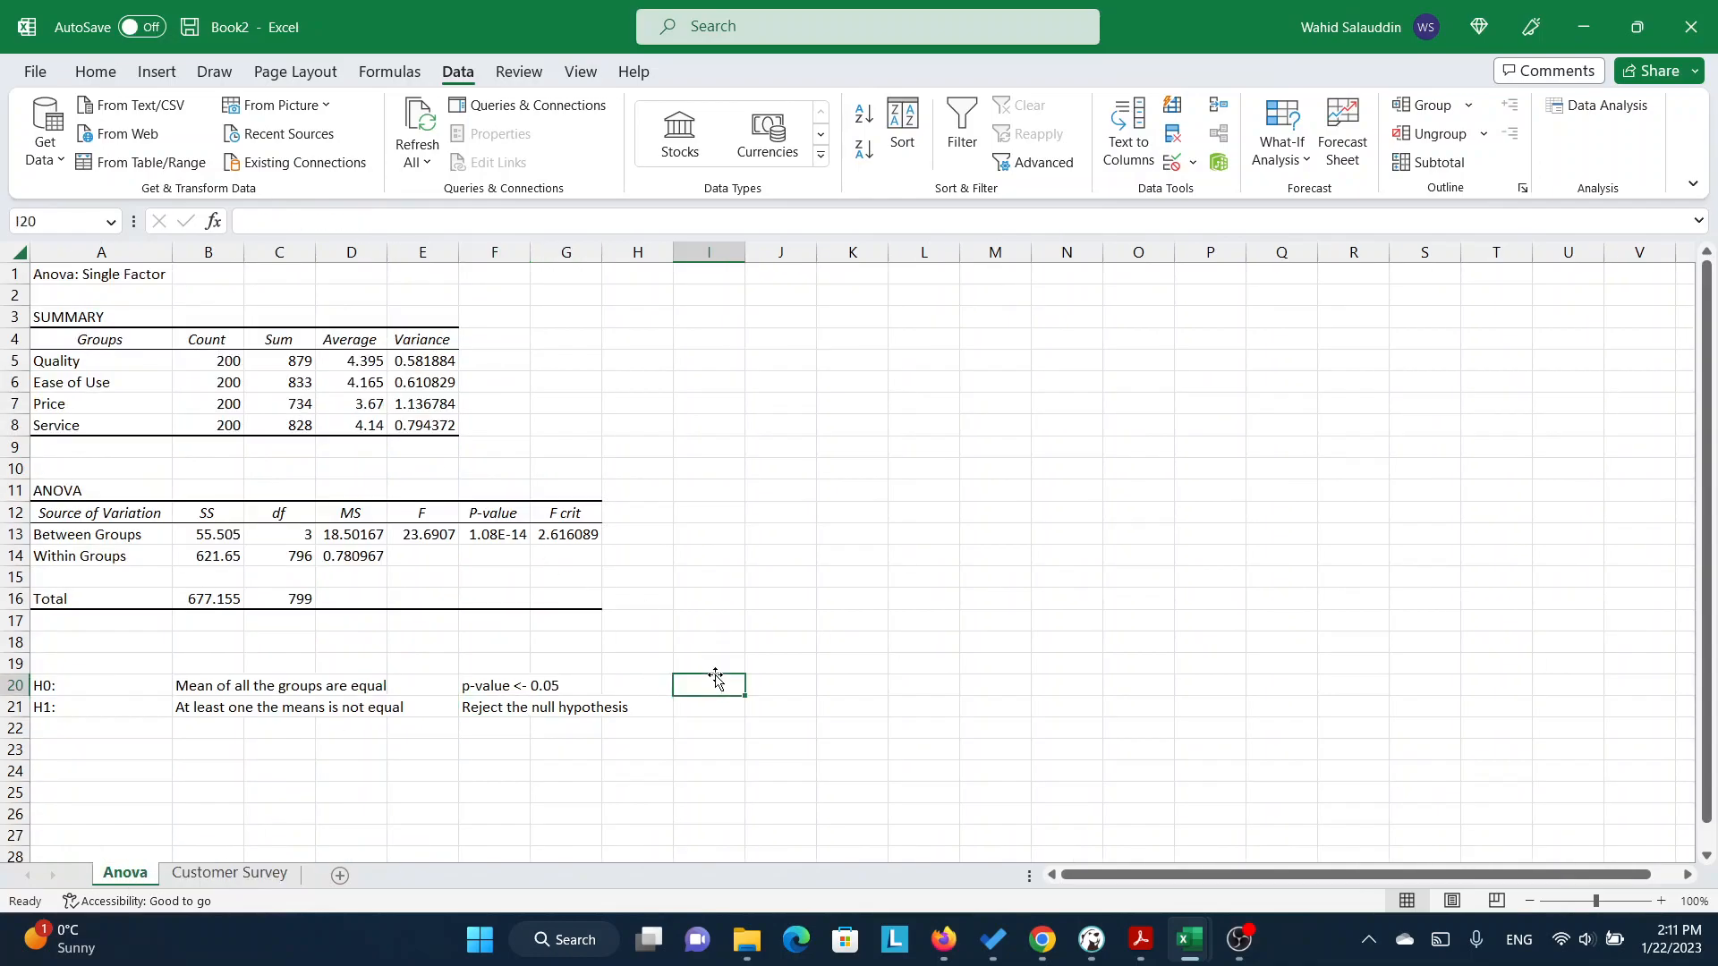